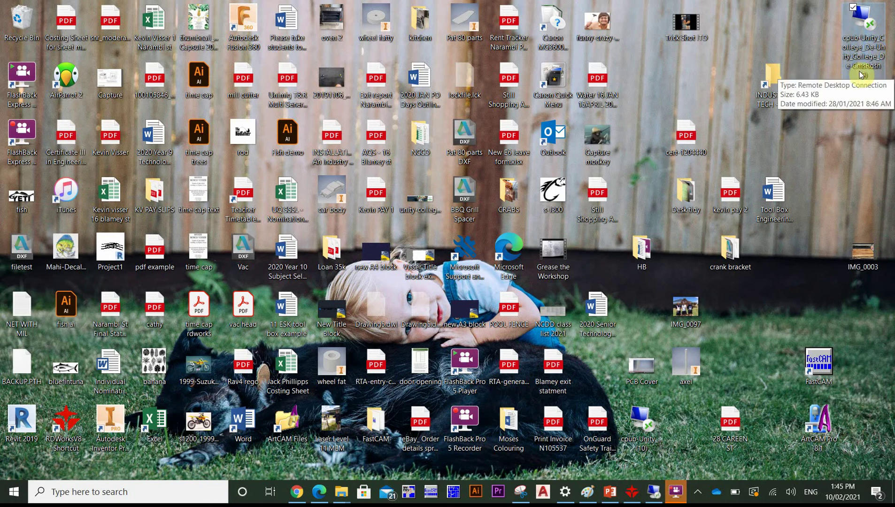
# Switch to the remote desktop session and close its blank RDWorks drawing without saving.
pyautogui.hotkey('alt', 'Tab')
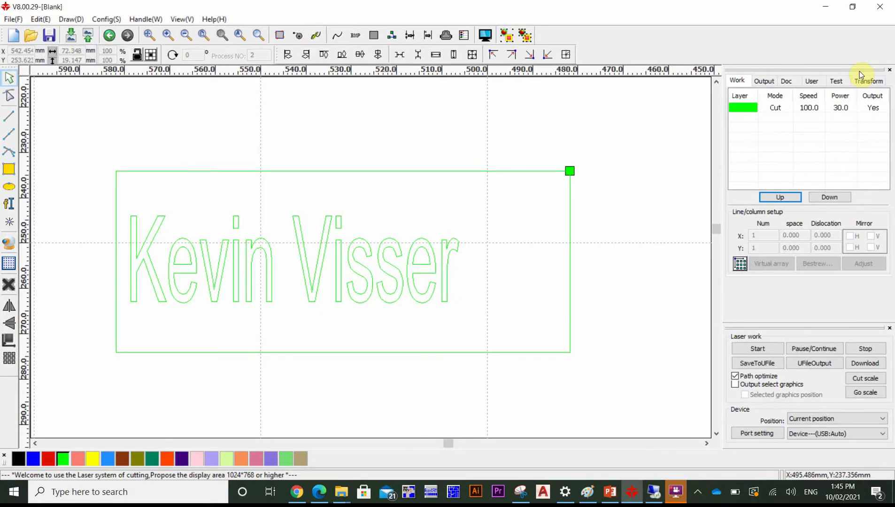
pyautogui.hotkey('alt', 'Tab')
pyautogui.hotkey('alt', 'Tab')
pyautogui.hotkey('alt', 'Tab')
pyautogui.hotkey('alt', 'Tab')
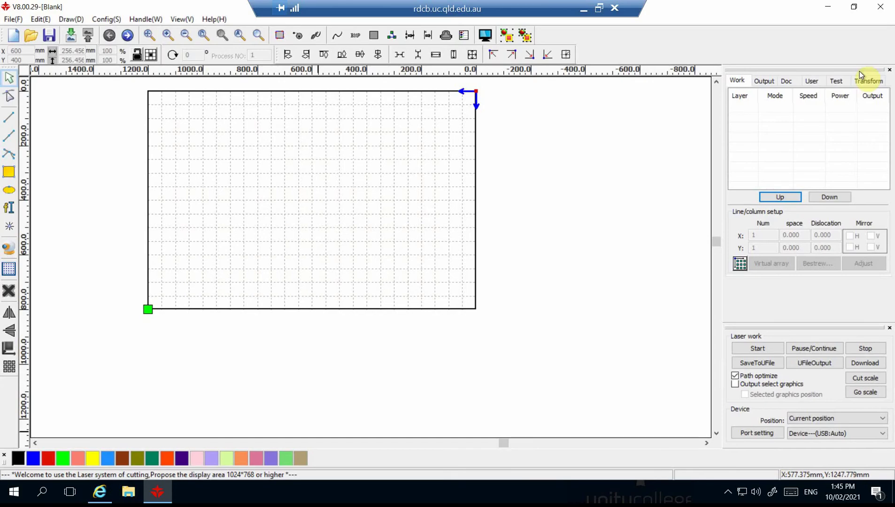
pyautogui.click(889, 10)
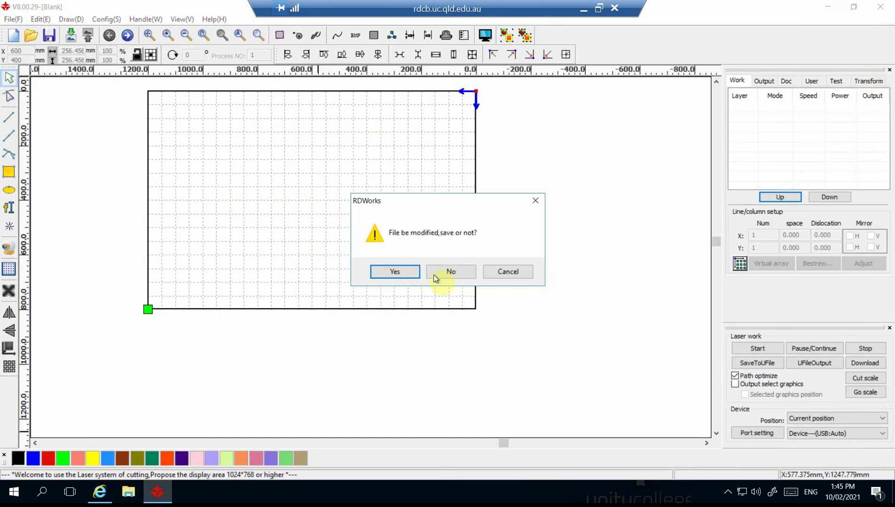
pyautogui.click(450, 271)
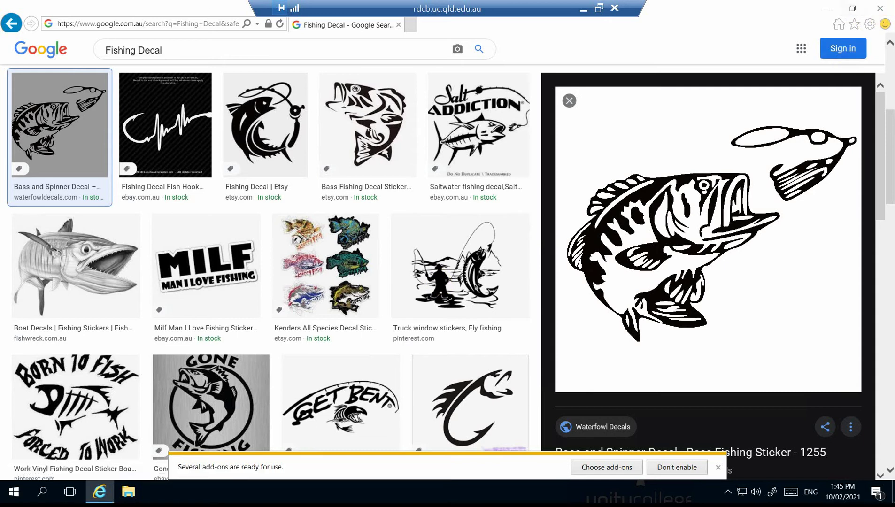
# Show the remote computer's desktop and launch RDWorks with a new blank drawing.
pyautogui.click(893, 493)
pyautogui.write('rd')
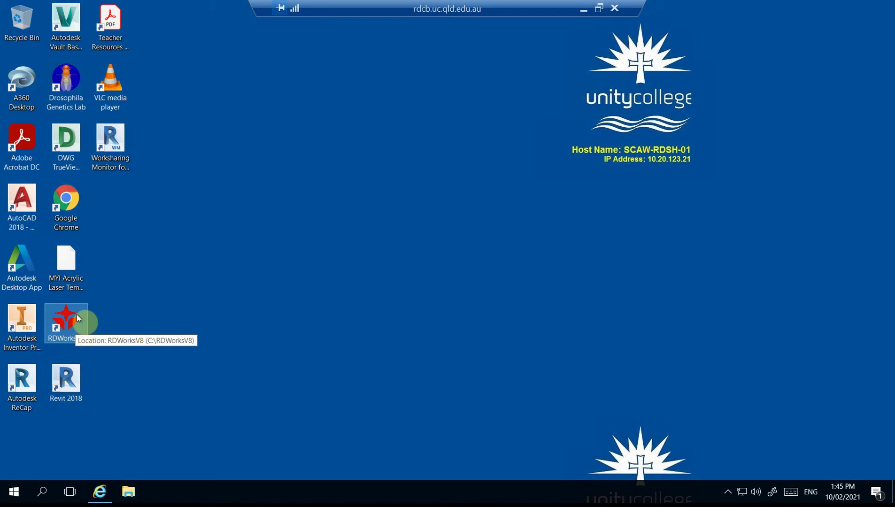
pyautogui.doubleClick(75, 314)
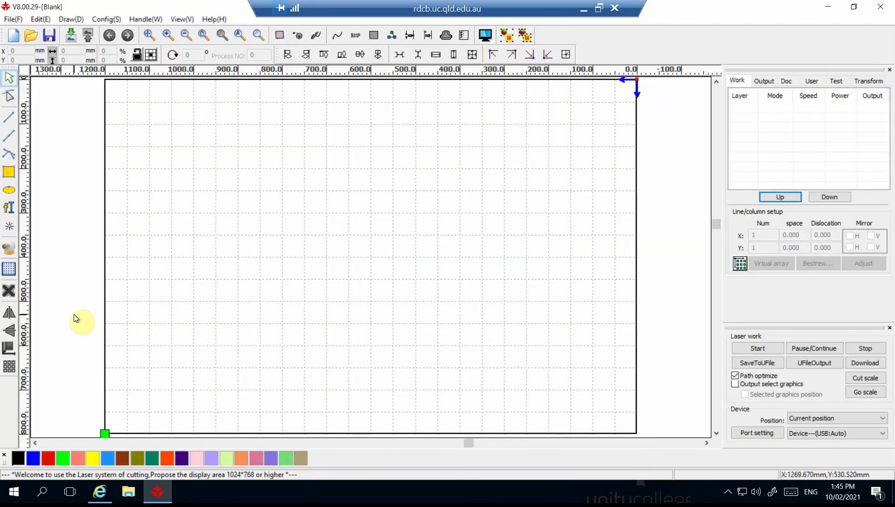
# Draw a rectangle in the upper-left part of the work area and resize it to 100 mm wide by 40 mm high.
pyautogui.click(10, 173)
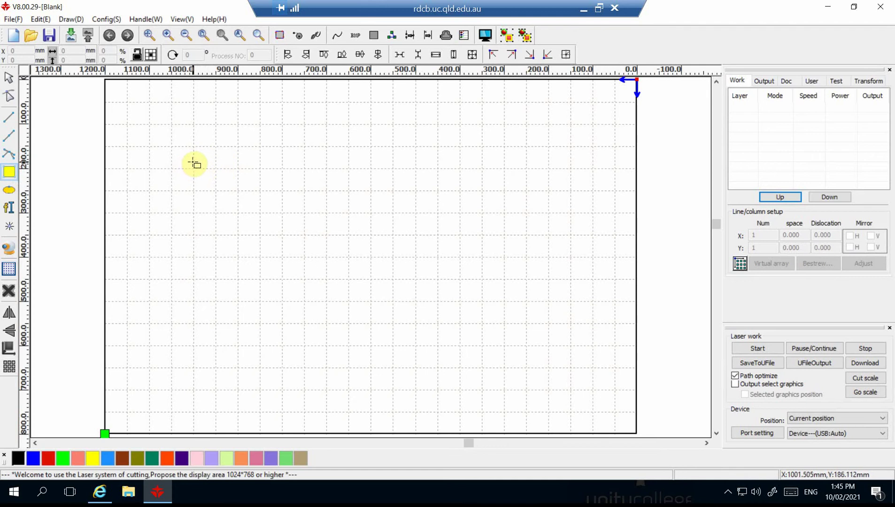
pyautogui.moveTo(193, 162)
pyautogui.mouseDown()
pyautogui.moveTo(221, 188)
pyautogui.moveTo(375, 263)
pyautogui.moveTo(476, 283)
pyautogui.moveTo(385, 261)
pyautogui.mouseUp()
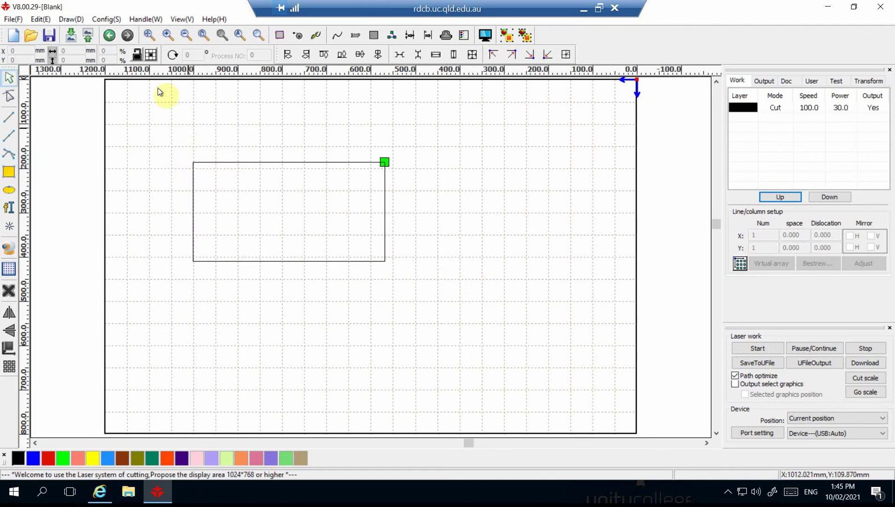
pyautogui.click(222, 162)
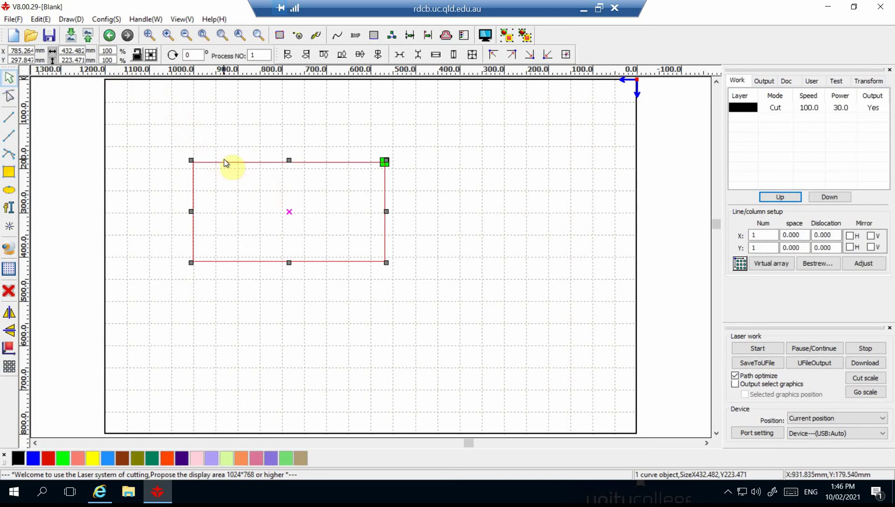
pyautogui.doubleClick(63, 50)
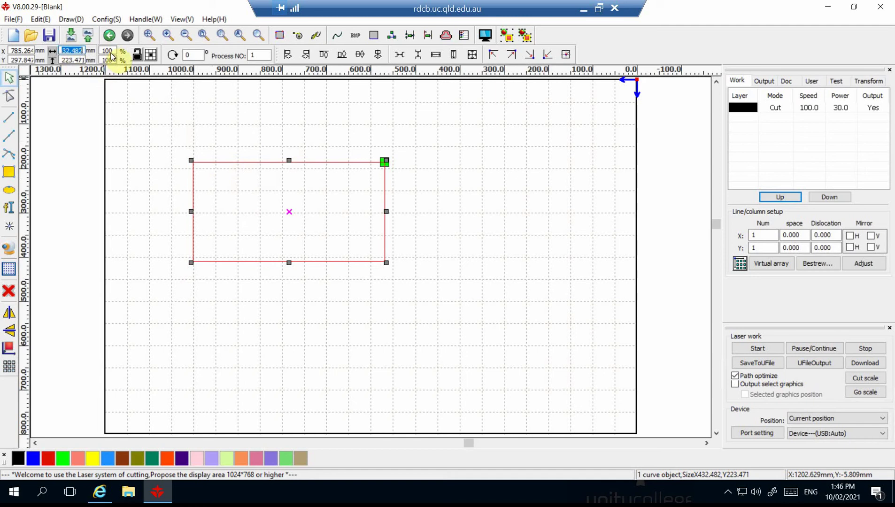
pyautogui.write('100')
pyautogui.press('Tab')
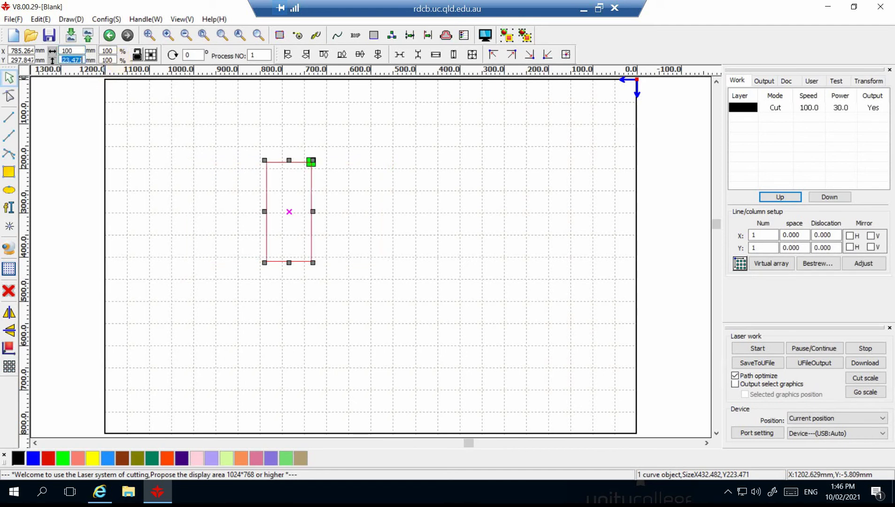
pyautogui.write('40')
pyautogui.press('Return')
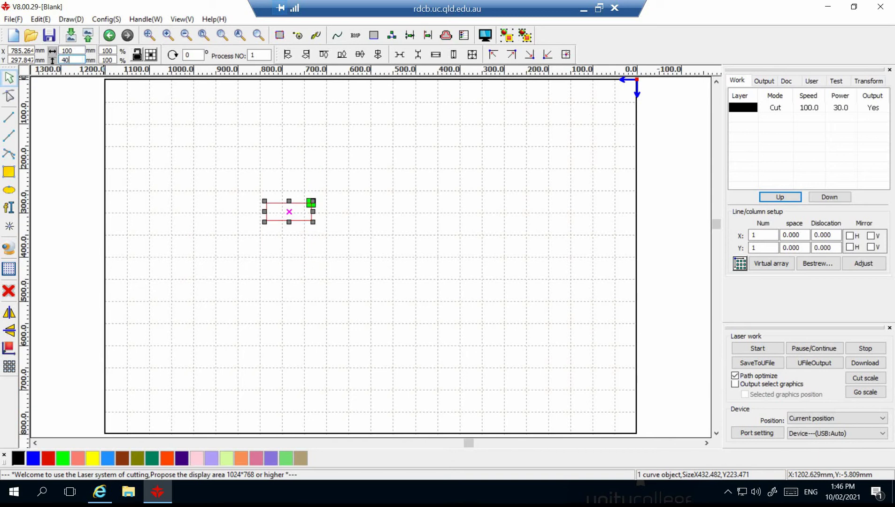
pyautogui.click(346, 185)
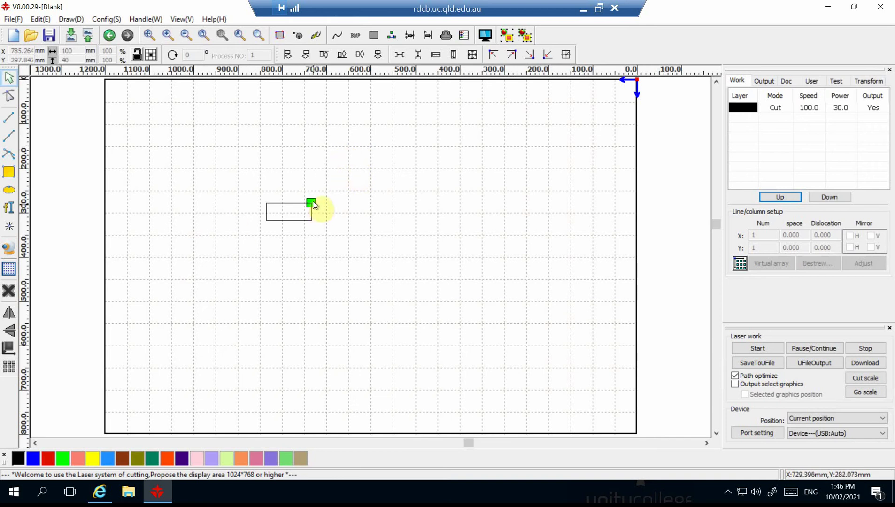
# Assign the rectangle to the green layer.
pyautogui.click(249, 39)
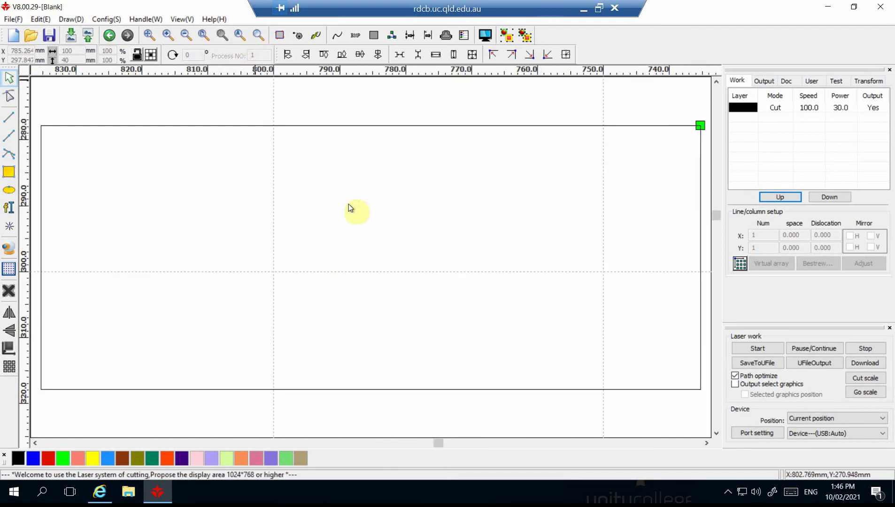
pyautogui.click(186, 38)
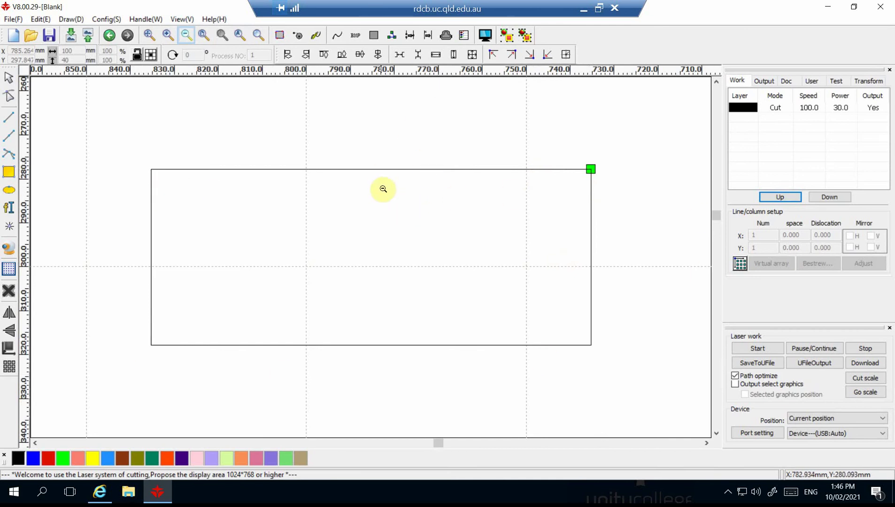
pyautogui.click(454, 169)
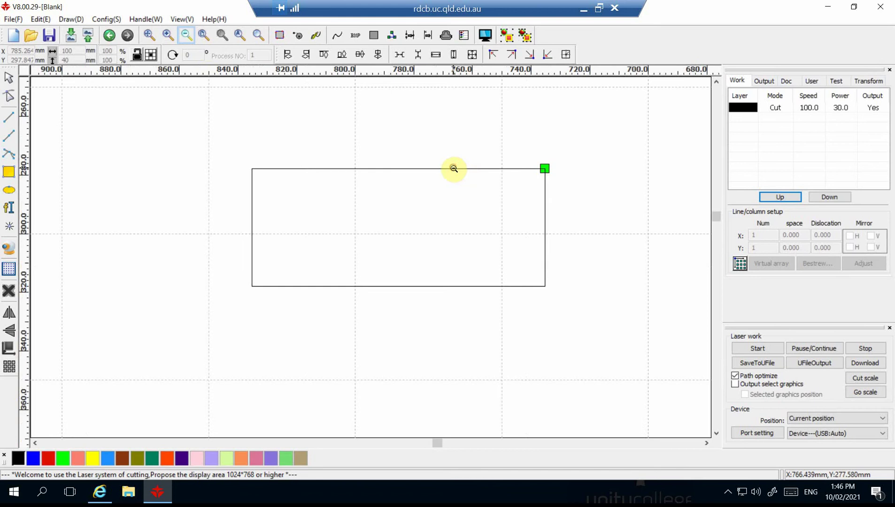
pyautogui.click(10, 79)
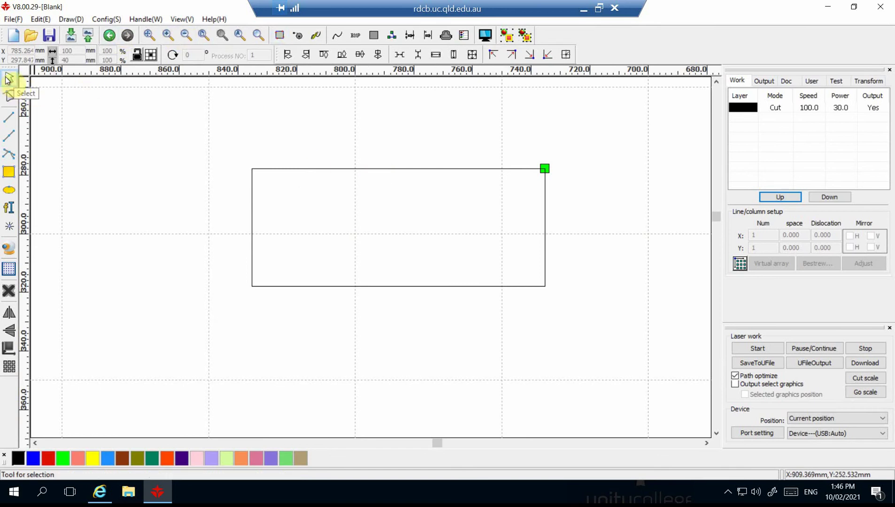
pyautogui.click(320, 169)
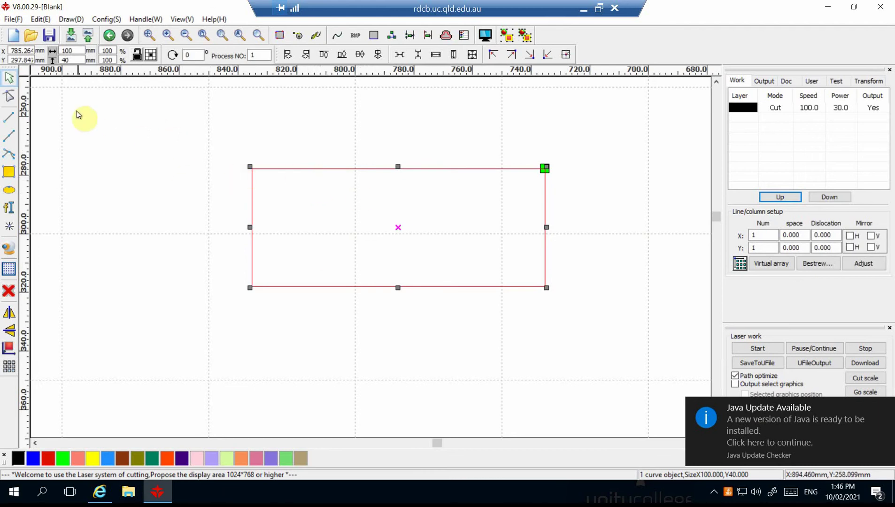
pyautogui.click(63, 459)
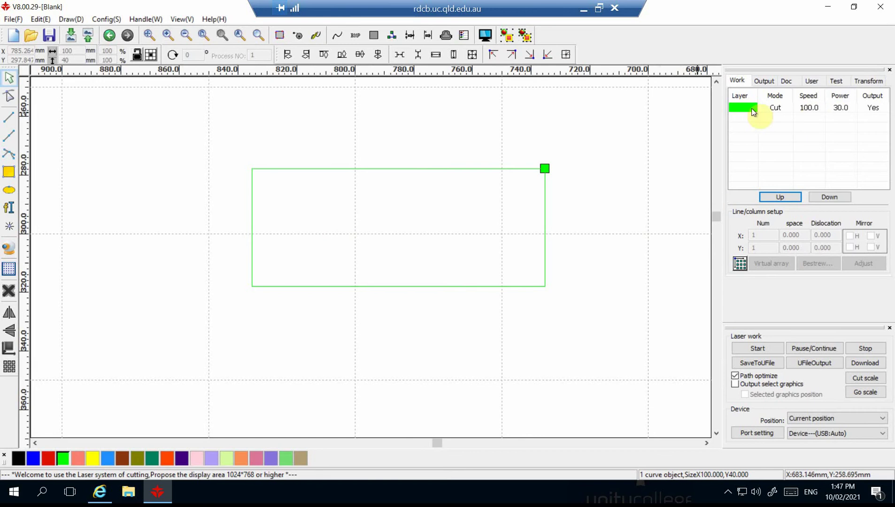
# Set the green cut layer's speed to 10 mm/s in its layer parameters.
pyautogui.click(806, 108)
pyautogui.doubleClick(807, 108)
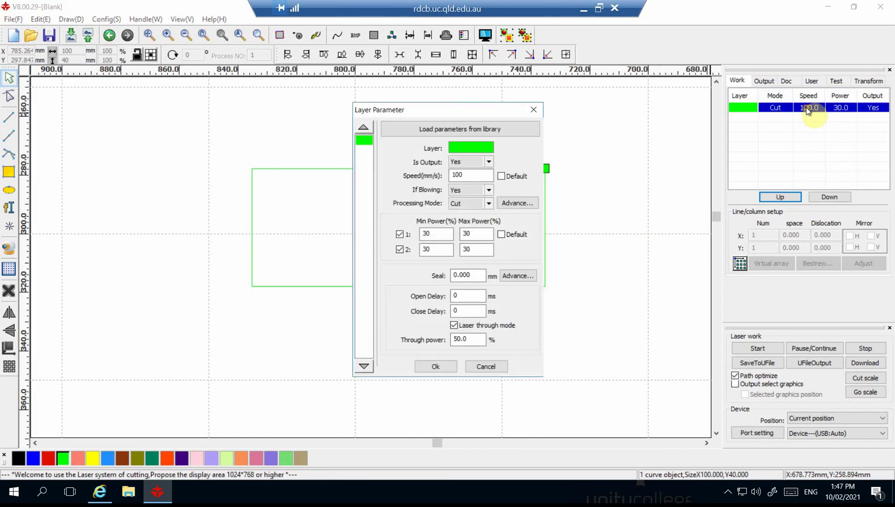
pyautogui.moveTo(476, 173); pyautogui.dragTo(436, 180)
pyautogui.write('10')
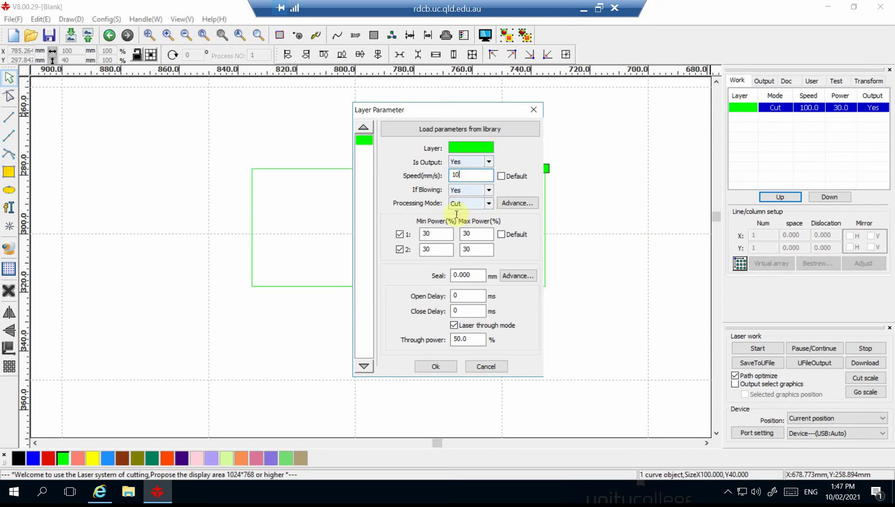
# Disable laser 2 for the green layer, set laser 1's maximum power to 35%, and apply the parameters.
pyautogui.click(400, 250)
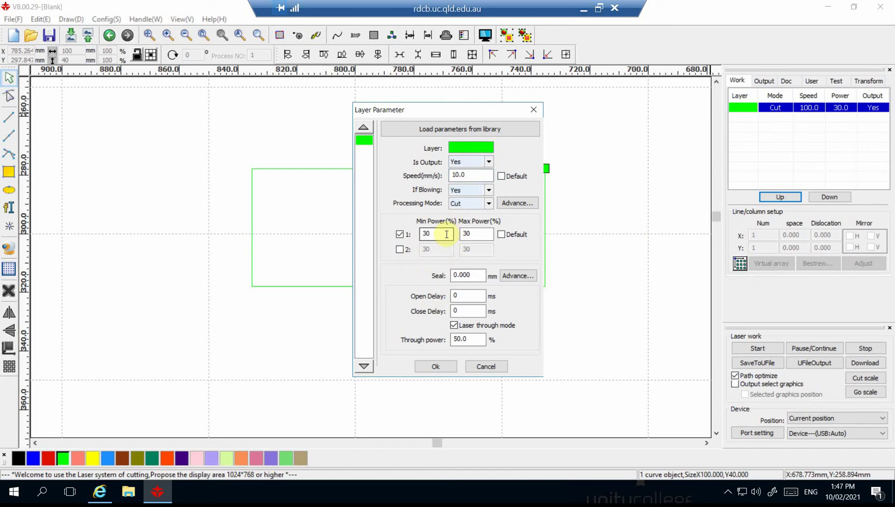
pyautogui.moveTo(444, 233); pyautogui.dragTo(423, 233)
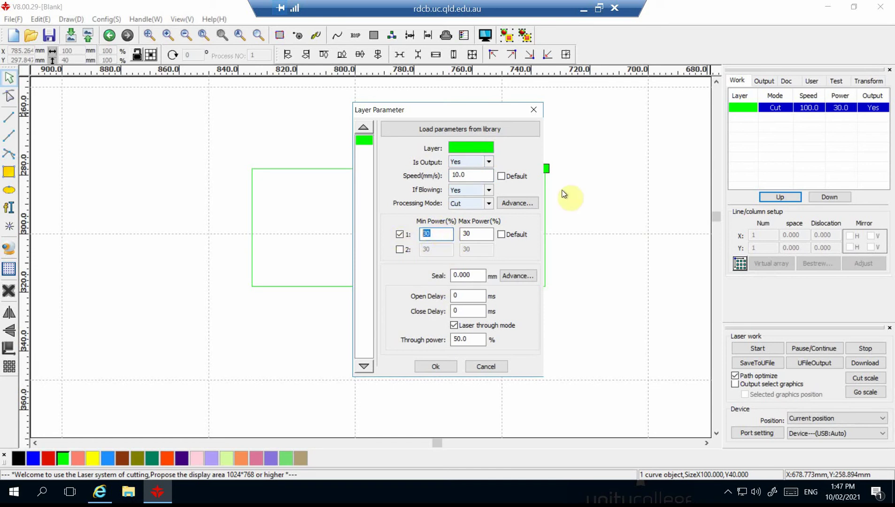
pyautogui.write('3')
pyautogui.moveTo(491, 235); pyautogui.dragTo(461, 234)
pyautogui.write('35')
pyautogui.click(427, 367)
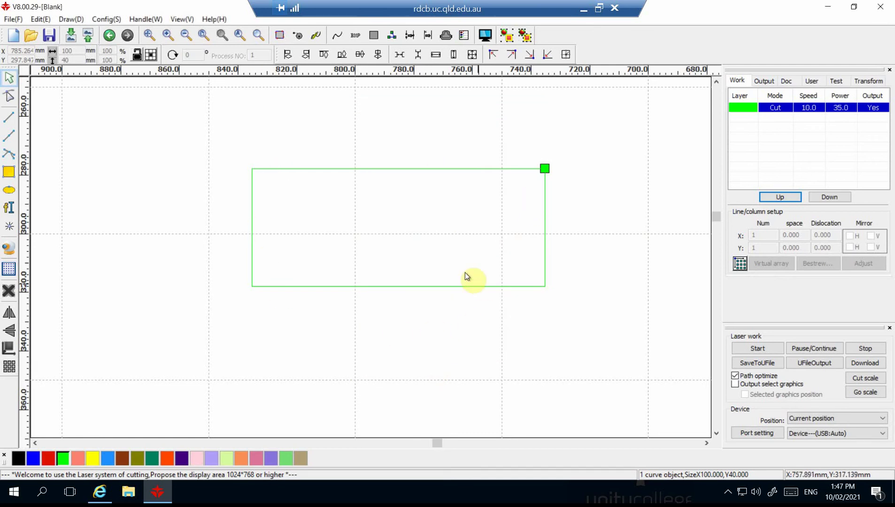
# Add a text object with the person's first name in capitals inside the left part of the rectangle.
pyautogui.click(9, 208)
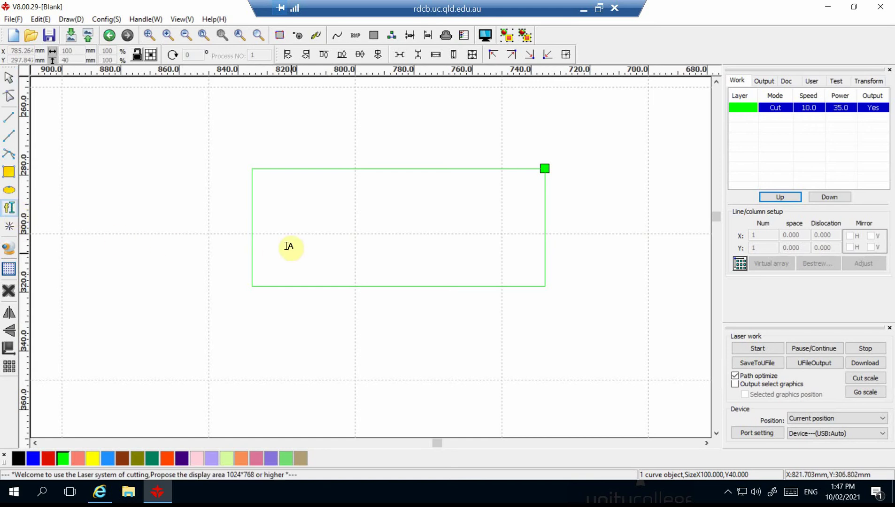
pyautogui.click(276, 230)
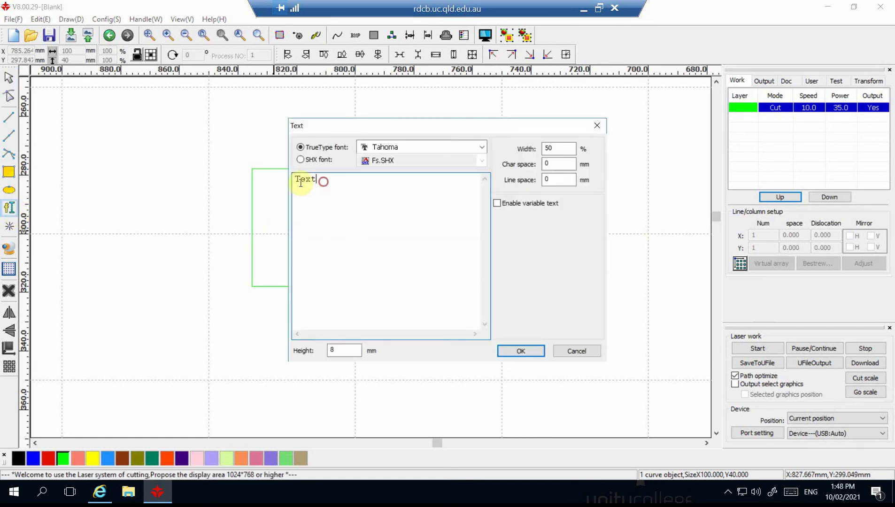
pyautogui.hotkey('ctrl', 'a')
pyautogui.write('Ke')
pyautogui.write('KEV')
pyautogui.click(509, 352)
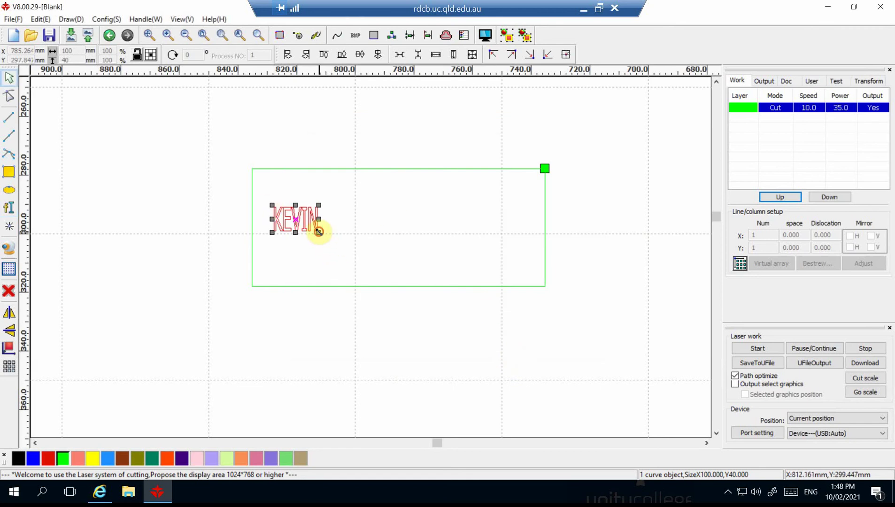
# Enlarge the name text to about 46.5 × 25.6 mm and move it up and right, clear of the rectangle's bottom edge.
pyautogui.moveTo(320, 233); pyautogui.dragTo(407, 300)
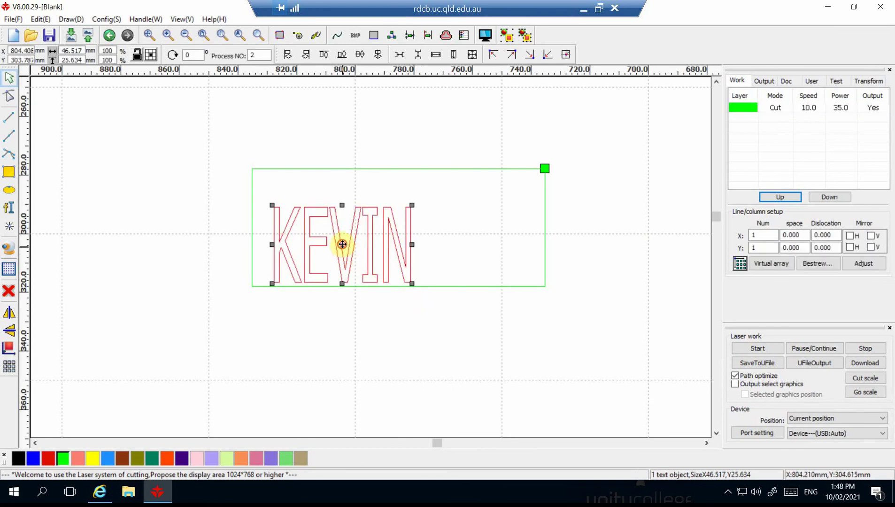
pyautogui.moveTo(343, 245); pyautogui.dragTo(361, 226)
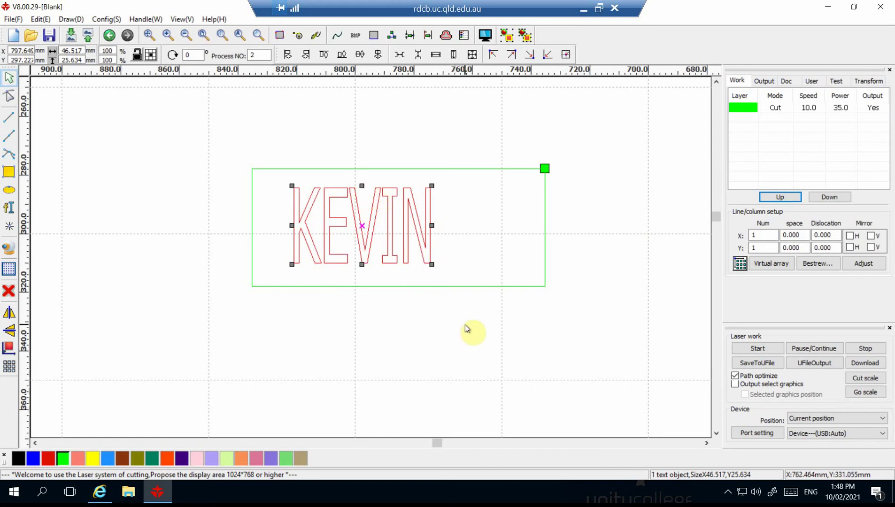
pyautogui.click(459, 339)
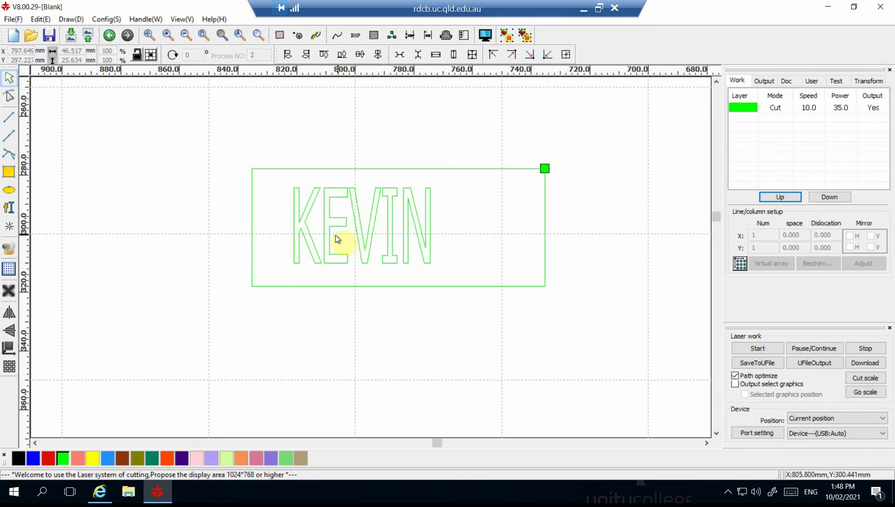
# Assign the name text to the blue layer.
pyautogui.click(315, 222)
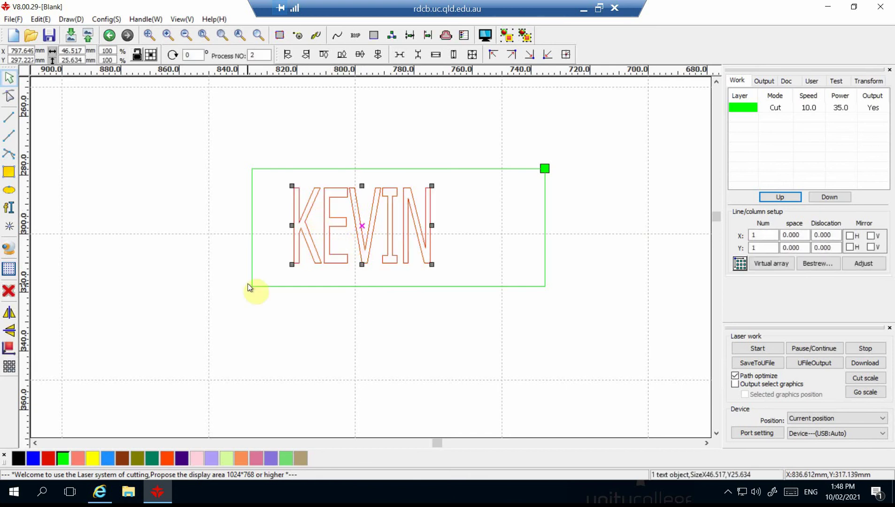
pyautogui.click(33, 458)
pyautogui.click(469, 317)
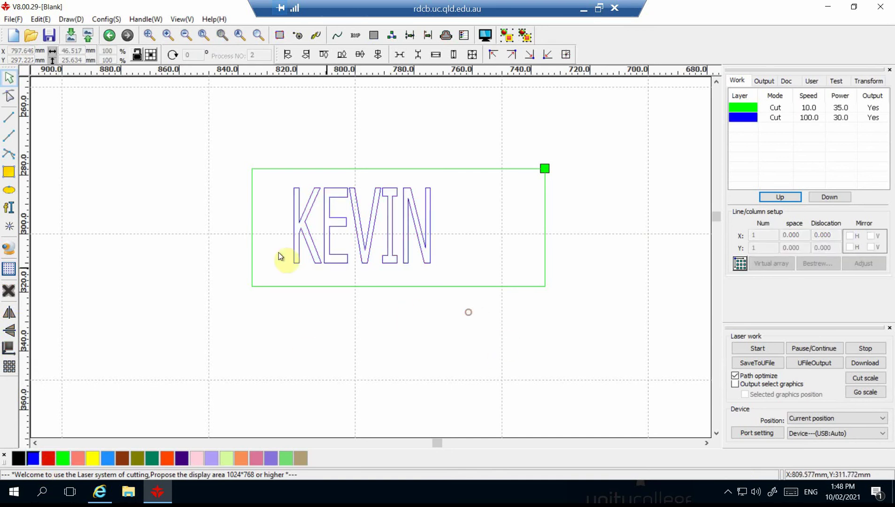
# Set the blue layer's speed to 500 mm/s in its layer parameters.
pyautogui.doubleClick(776, 119)
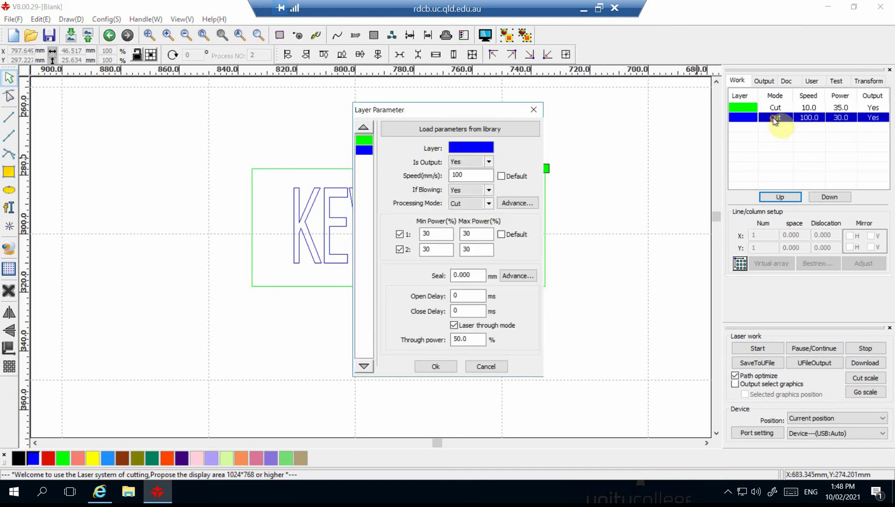
pyautogui.click(469, 176)
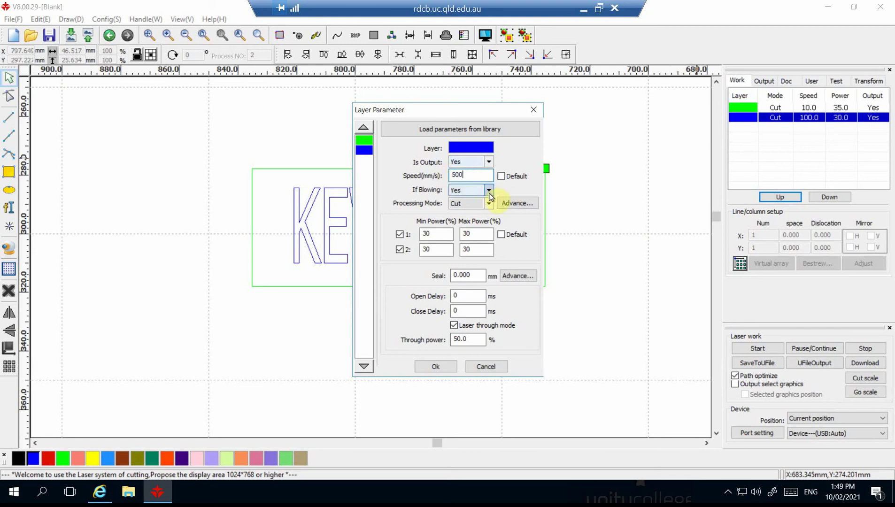
pyautogui.write('500')
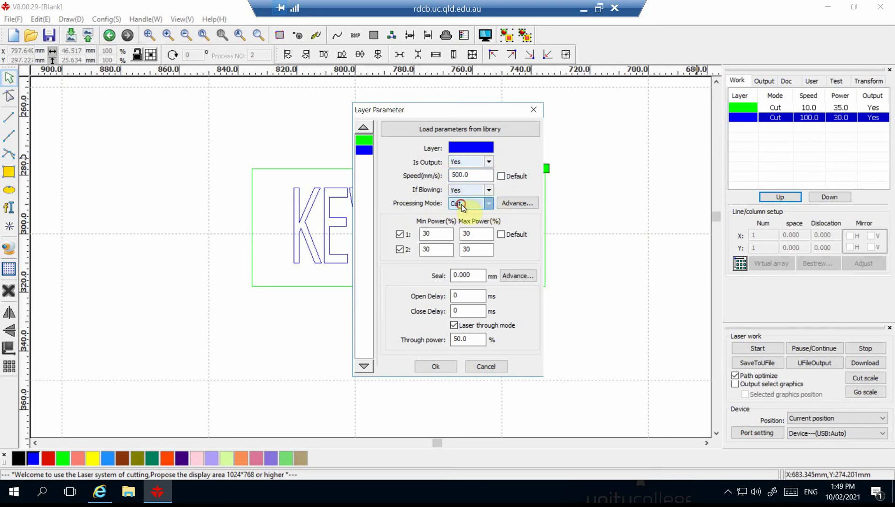
# Configure the blue layer for Scan processing with laser 2 disabled and laser 1 minimum and maximum power at 25%.
pyautogui.click(463, 203)
pyautogui.click(458, 215)
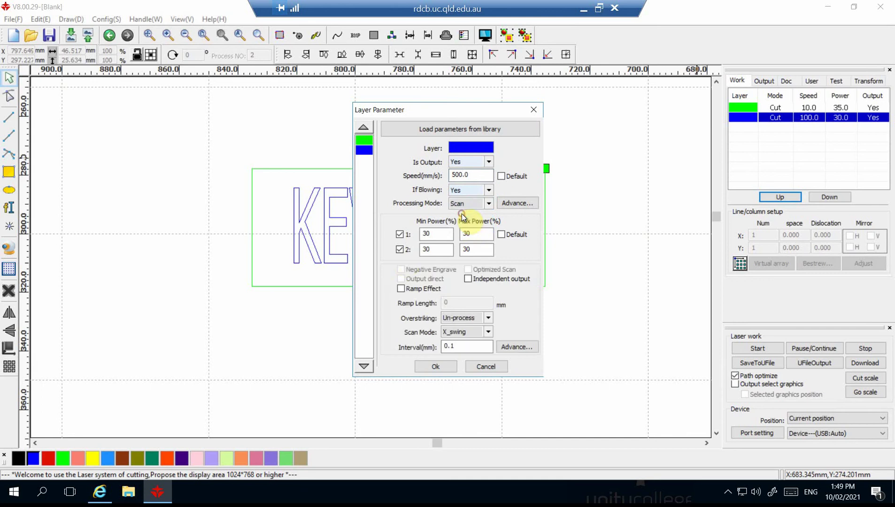
pyautogui.click(401, 250)
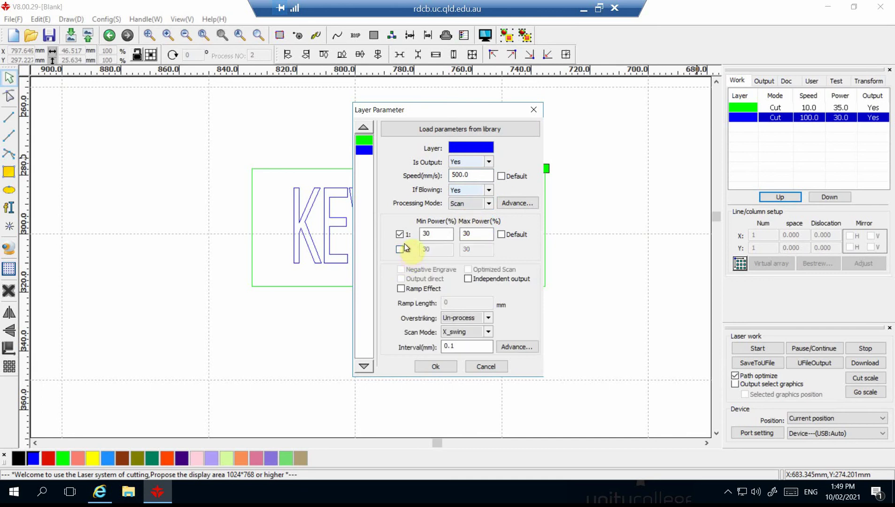
pyautogui.doubleClick(432, 235)
pyautogui.write('25')
pyautogui.doubleClick(476, 230)
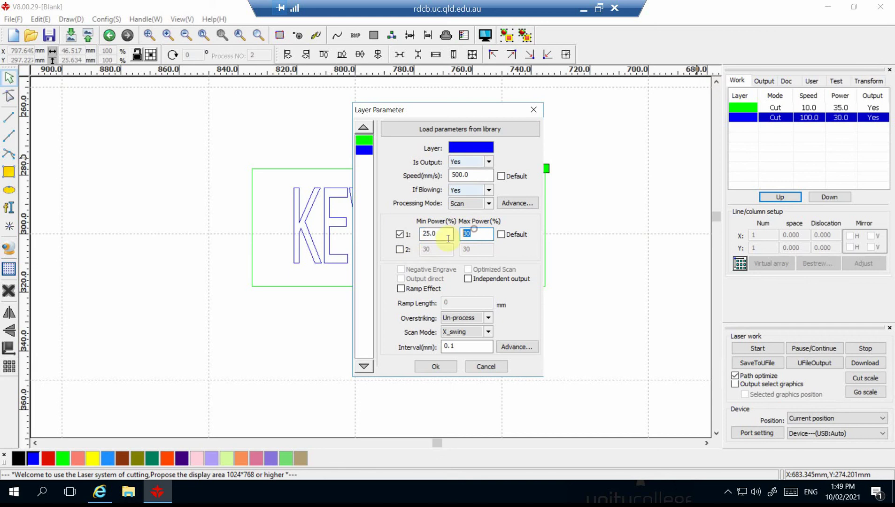
pyautogui.write('25.')
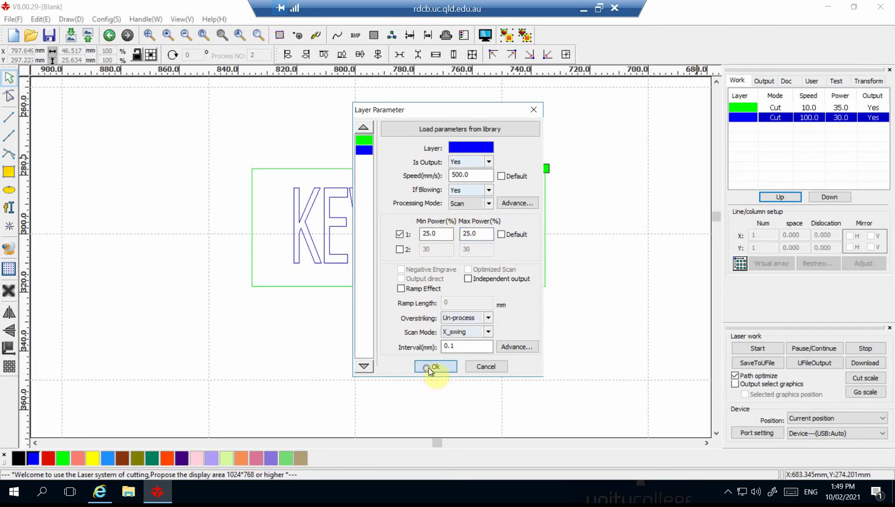
pyautogui.click(431, 368)
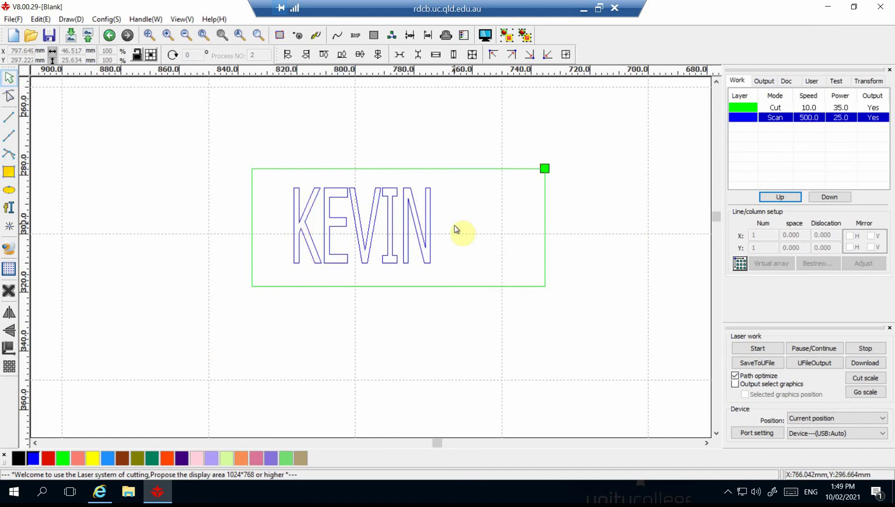
# Switch to Internet Explorer and try to save the bass and spinner decal picture into the Documents folder 10 DT ENG.
pyautogui.moveTo(97, 498)
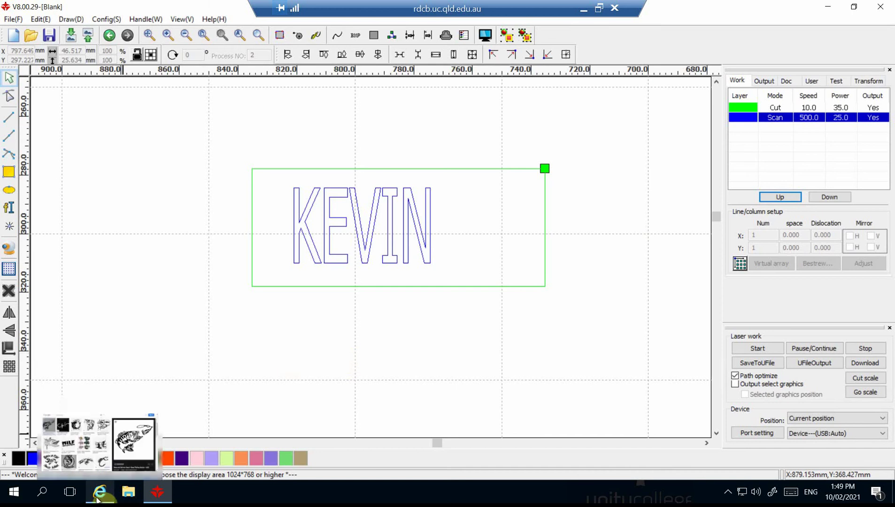
pyautogui.click(97, 499)
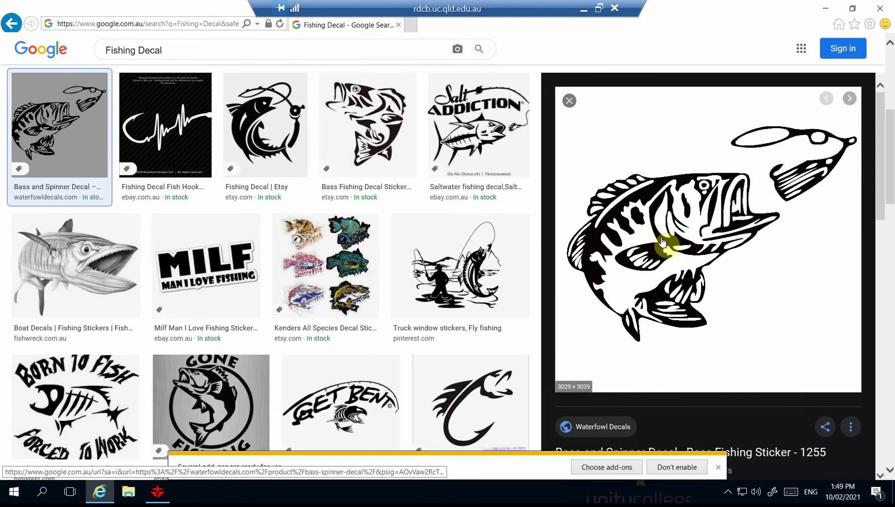
pyautogui.rightClick(731, 281)
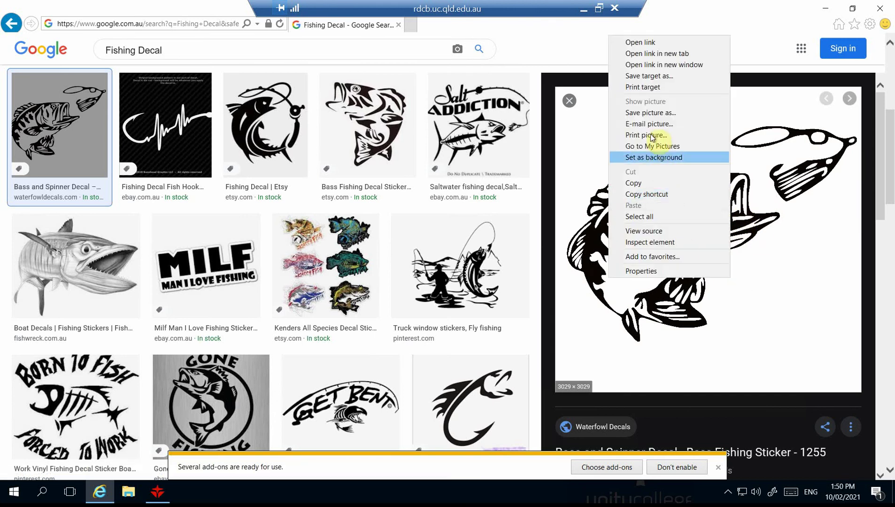
pyautogui.click(655, 113)
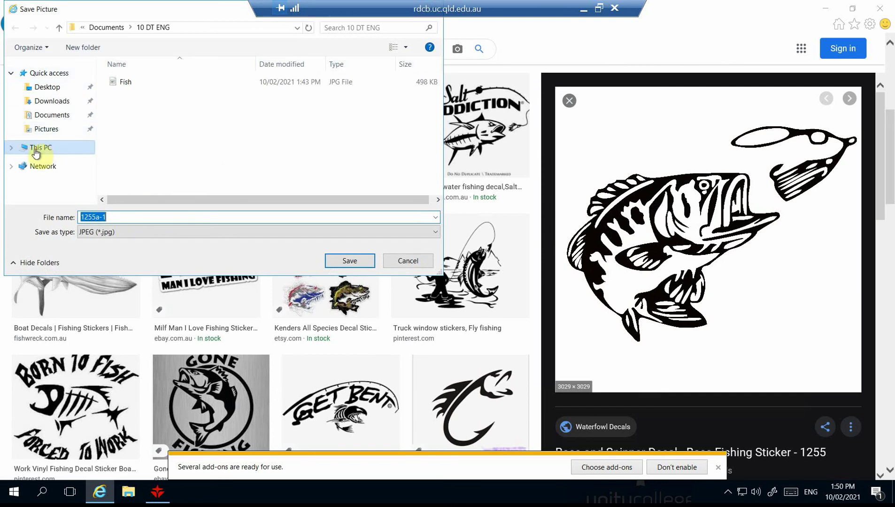
pyautogui.click(13, 149)
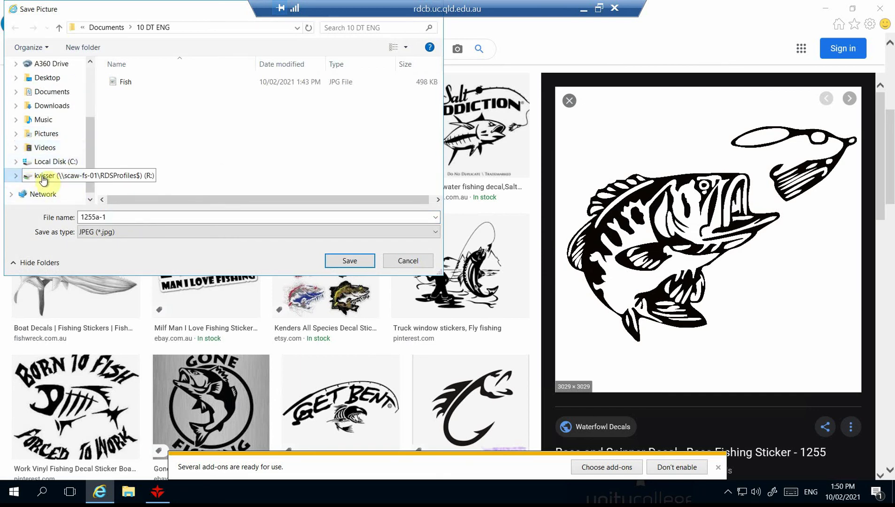
pyautogui.click(40, 179)
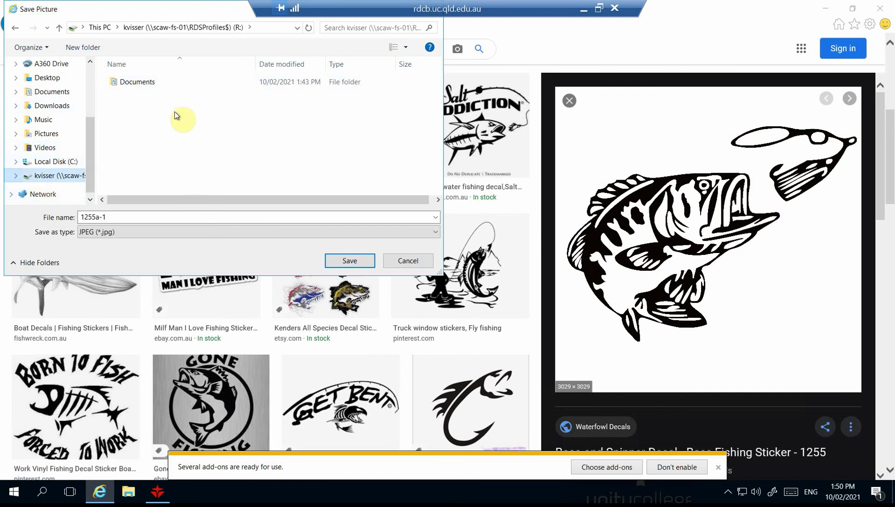
pyautogui.click(131, 83)
pyautogui.doubleClick(132, 83)
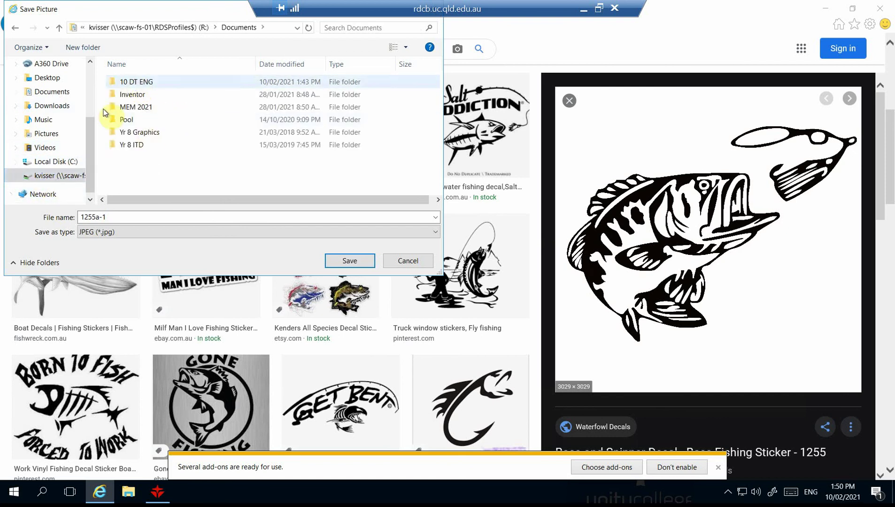
pyautogui.rightClick(139, 177)
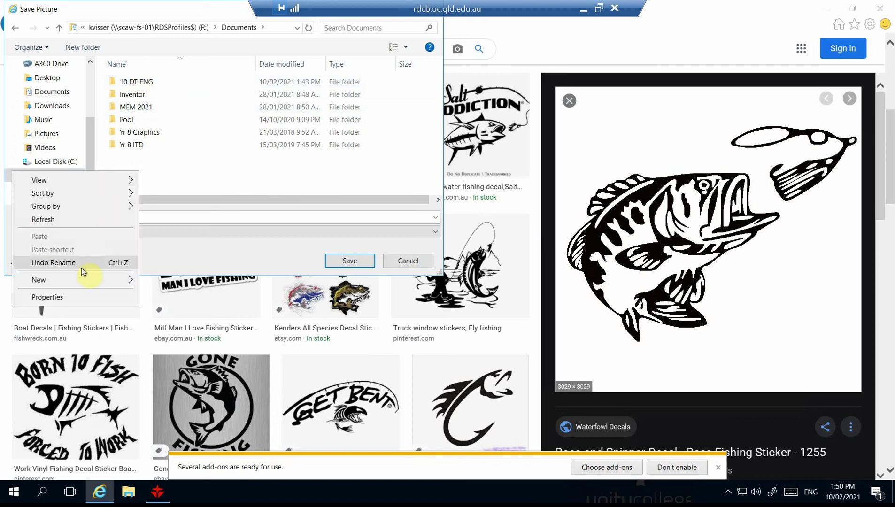
pyautogui.moveTo(79, 284)
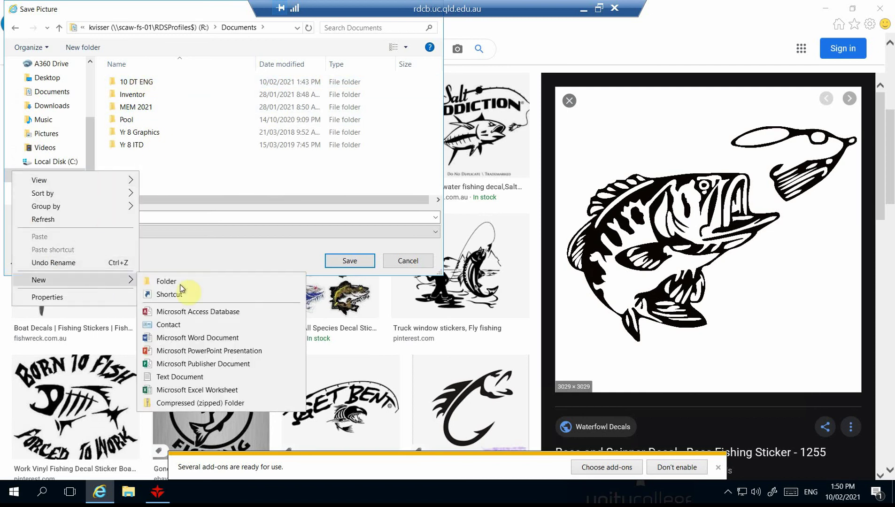
pyautogui.doubleClick(144, 83)
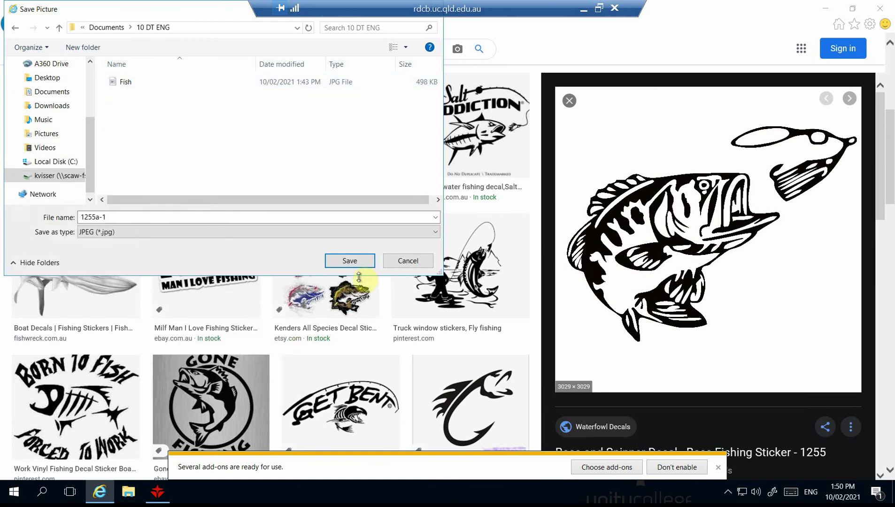
pyautogui.click(408, 261)
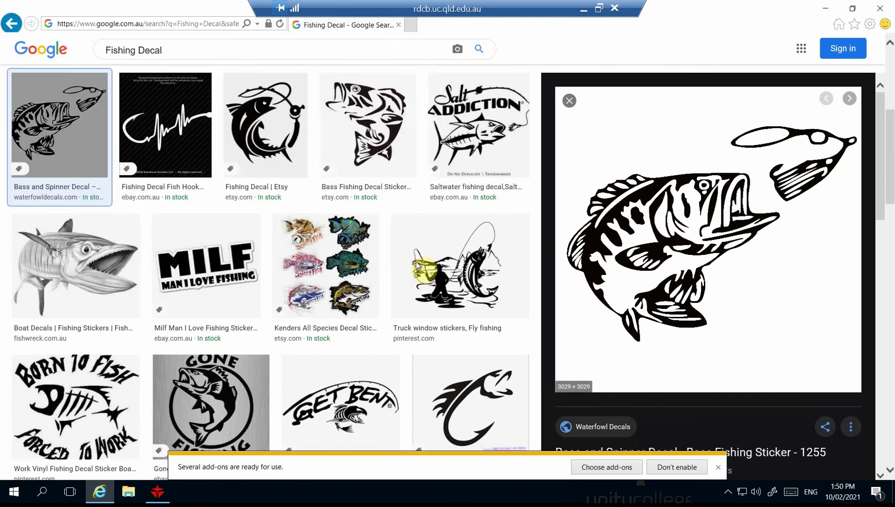
# Switch back to RDWorks and import the Fish image from the 10 DT ENG folder.
pyautogui.click(158, 492)
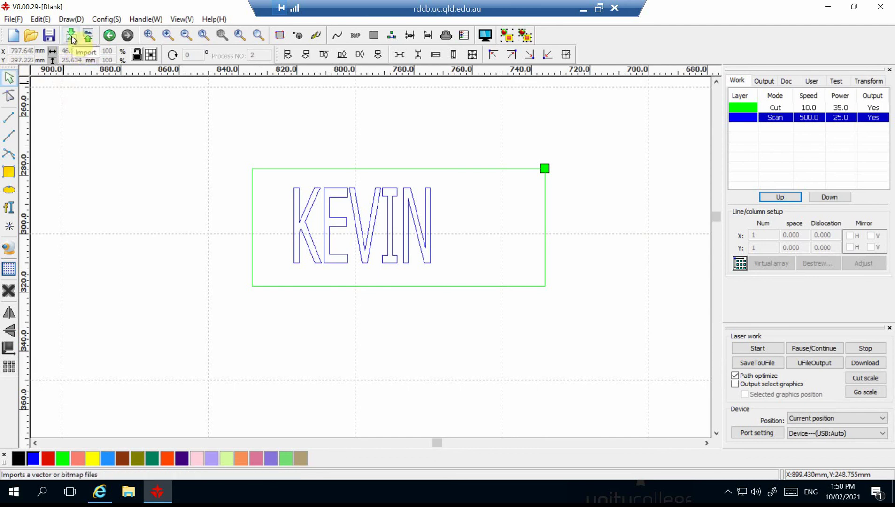
pyautogui.click(11, 20)
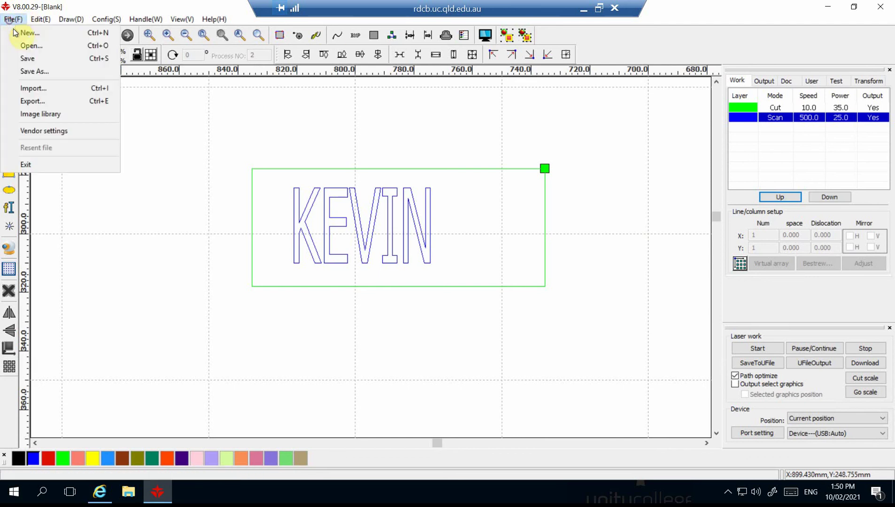
pyautogui.click(169, 106)
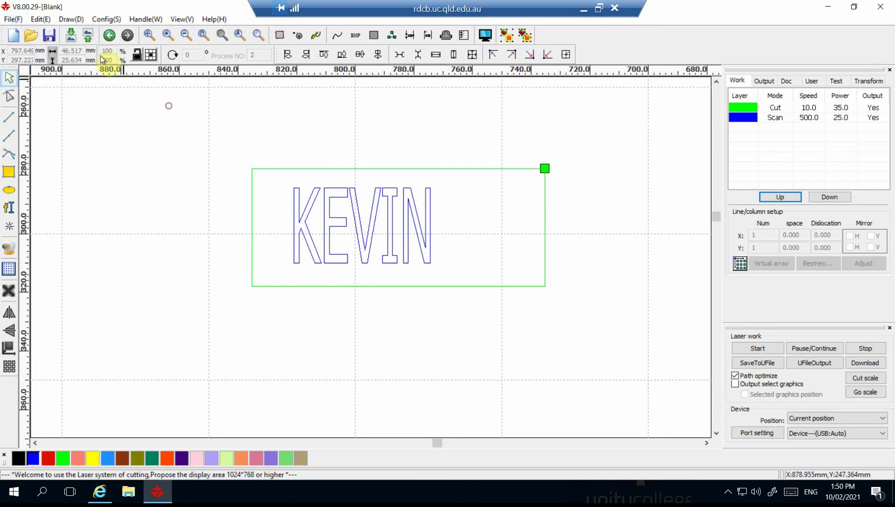
pyautogui.click(70, 35)
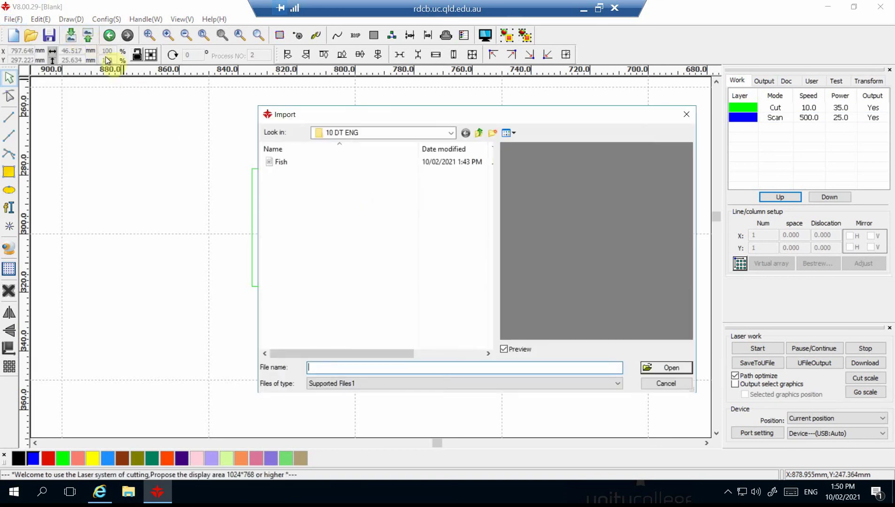
pyautogui.click(283, 163)
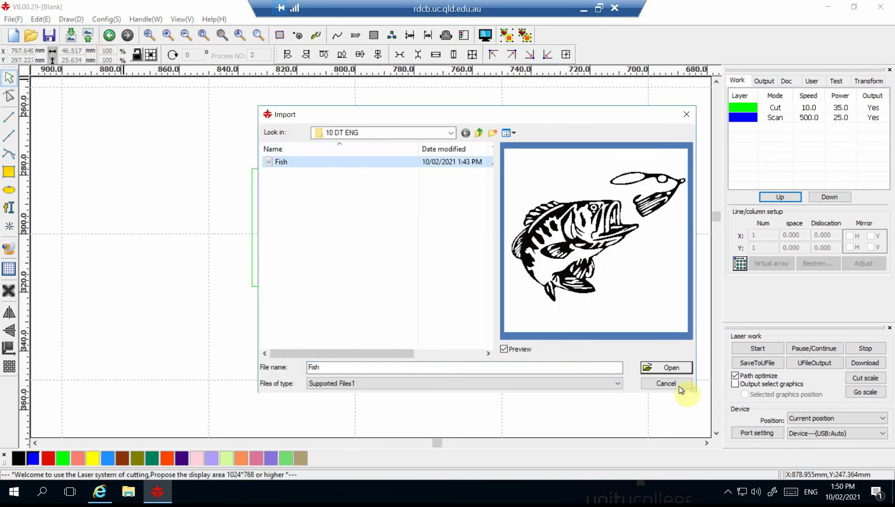
pyautogui.click(667, 369)
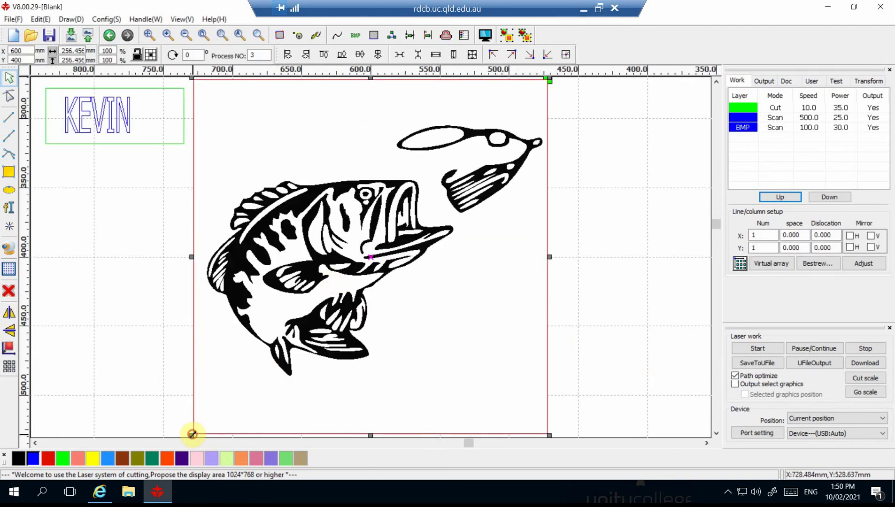
# Shrink the fish image to about 36.3 × 36.3 mm and place it inside the rectangle, to the right of the name.
pyautogui.moveTo(192, 435); pyautogui.dragTo(498, 162)
pyautogui.moveTo(524, 105); pyautogui.dragTo(156, 116)
pyautogui.click(145, 145)
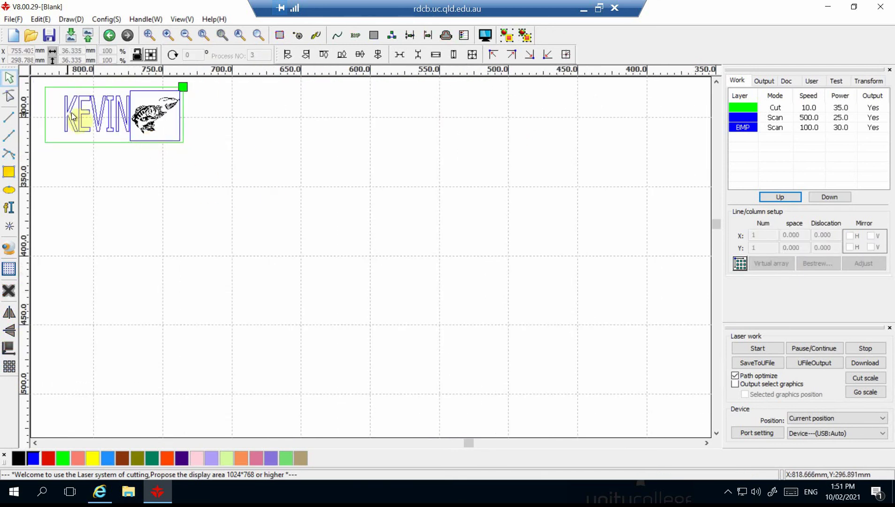
# Assign the fish image to the black layer, and give that layer a speed of 500 mm/s with laser 2 disabled.
pyautogui.click(155, 94)
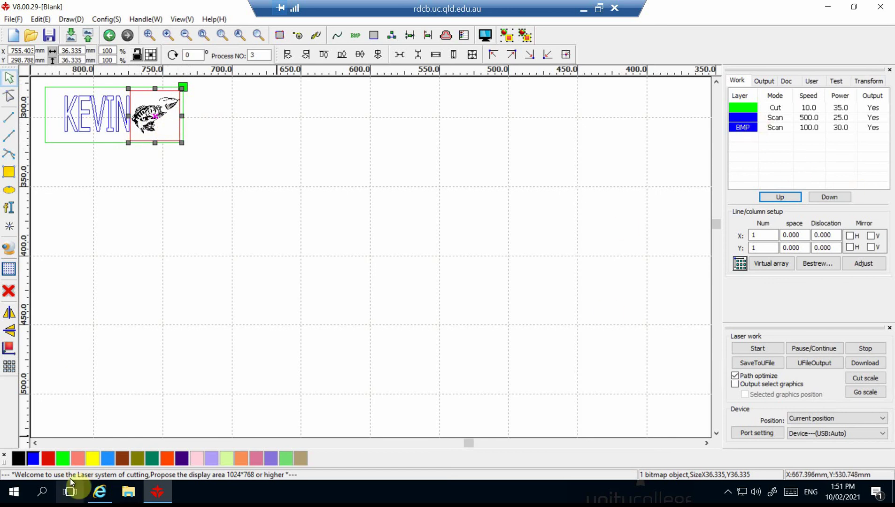
pyautogui.click(18, 459)
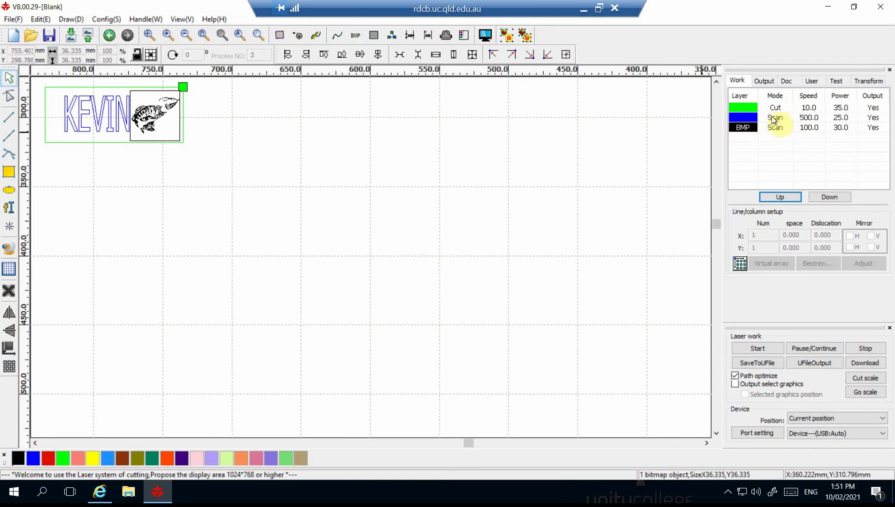
pyautogui.doubleClick(808, 127)
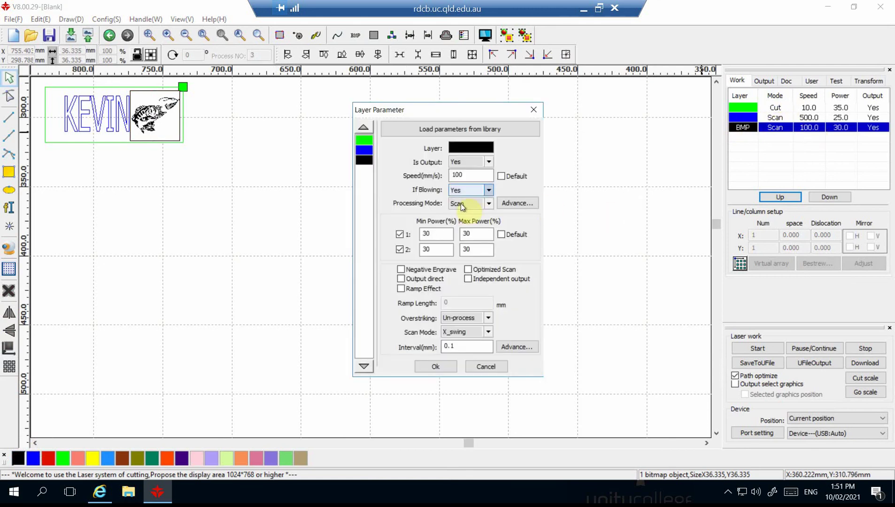
pyautogui.click(407, 249)
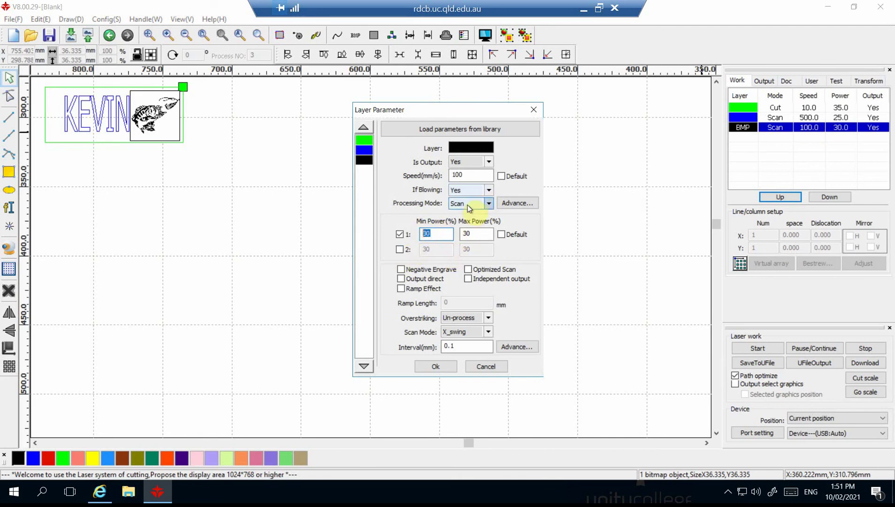
pyautogui.doubleClick(457, 175)
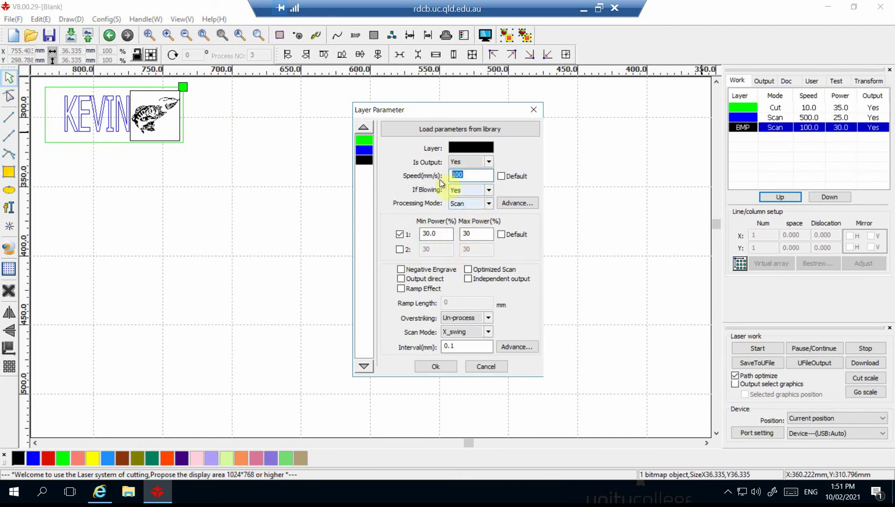
pyautogui.click(441, 370)
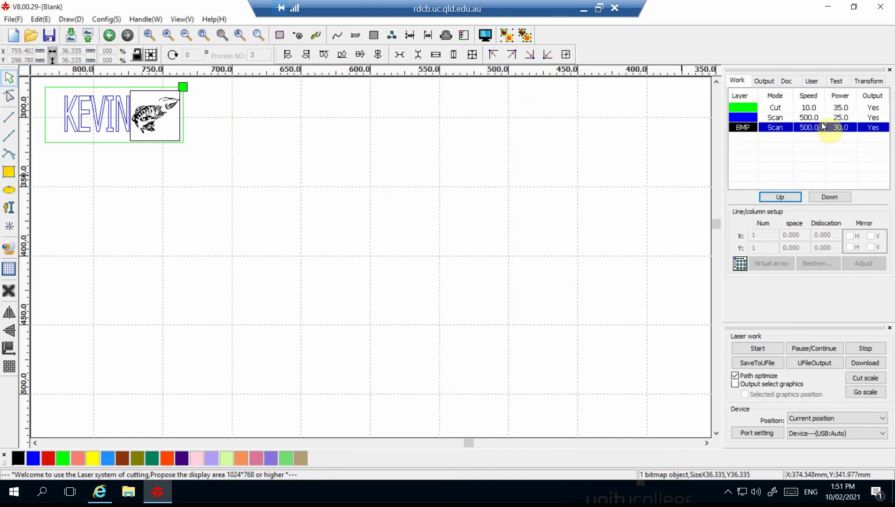
# Set the black bitmap layer's laser 1 power to 25%.
pyautogui.doubleClick(844, 127)
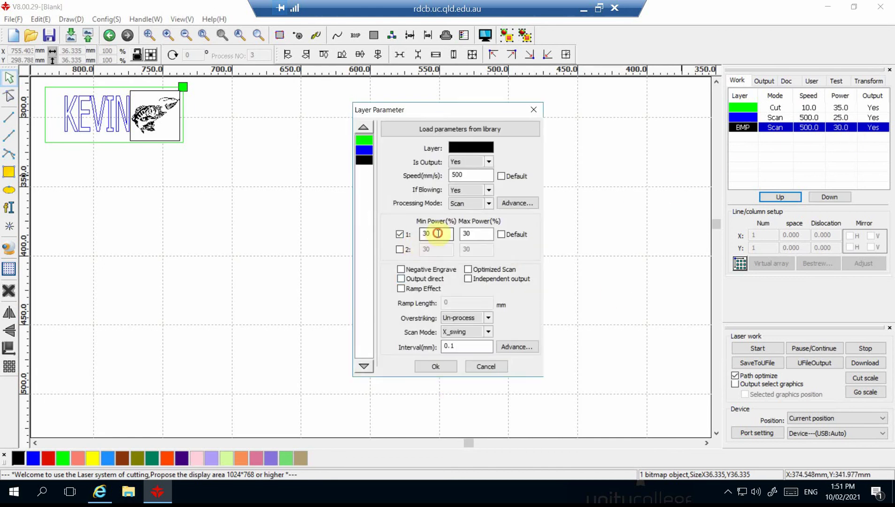
pyautogui.moveTo(438, 234); pyautogui.dragTo(396, 235)
pyautogui.write('25')
pyautogui.press('Tab')
pyautogui.click(436, 366)
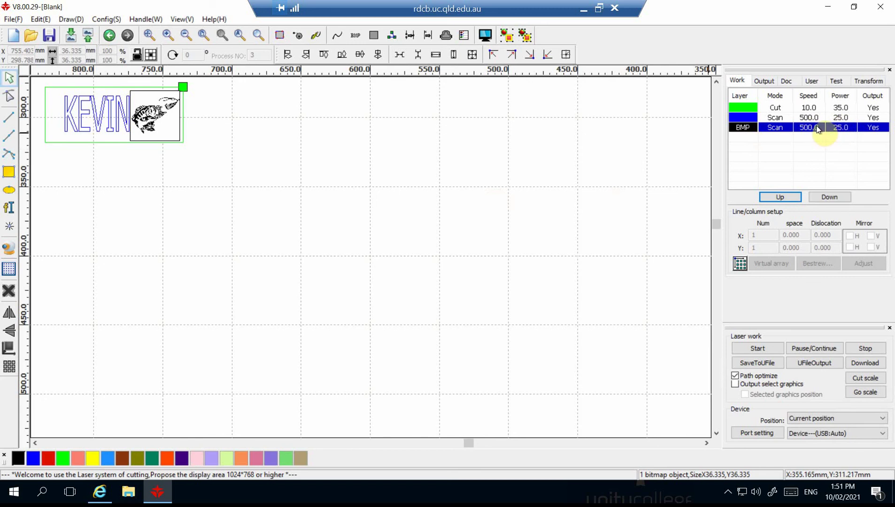
pyautogui.click(580, 176)
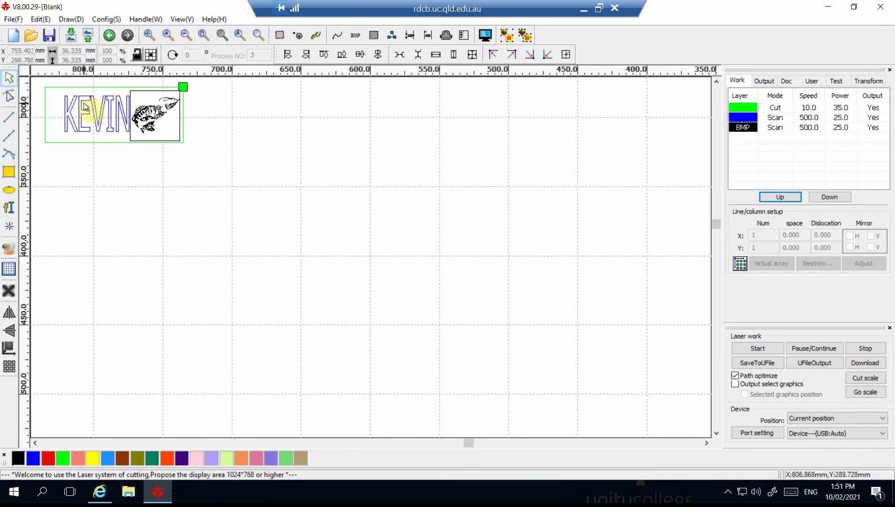
# Save the design as an RLaser file in the 10 DT ENG folder, named "Name Tag" followed by the person's full name.
pyautogui.click(240, 35)
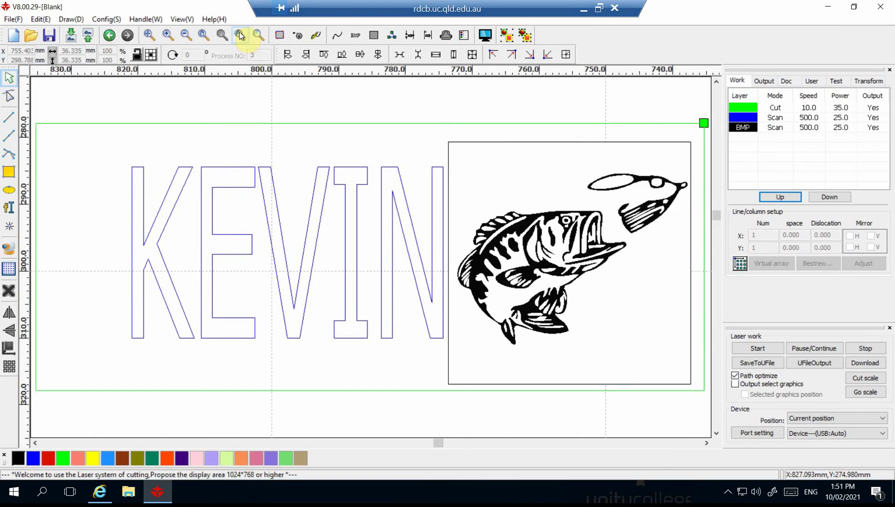
pyautogui.scroll(-2, 439, 165)
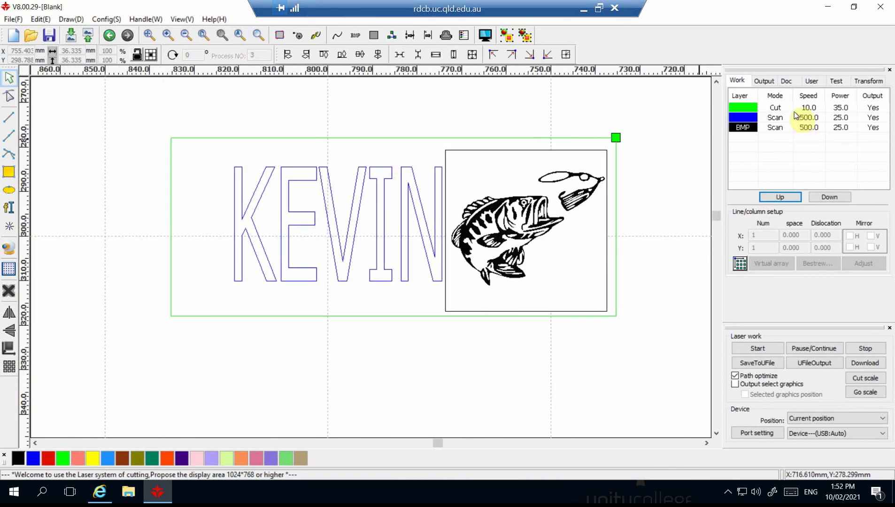
pyautogui.click(49, 35)
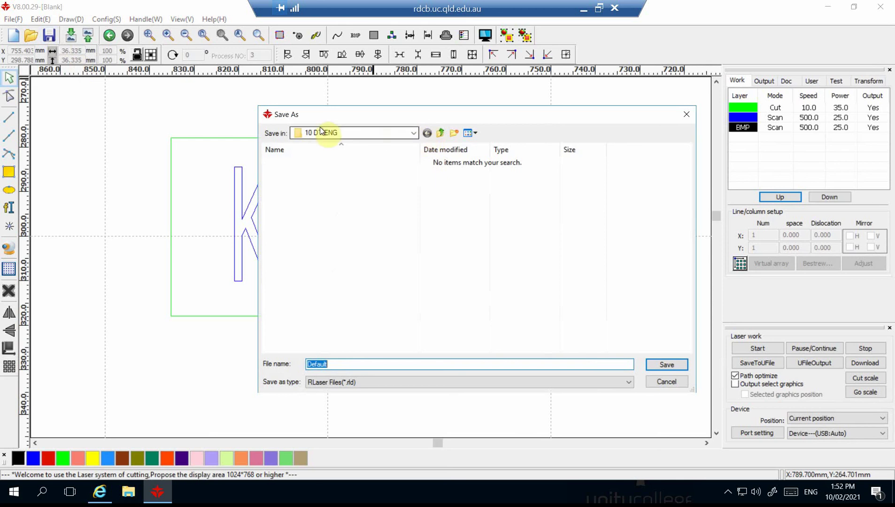
pyautogui.write('n')
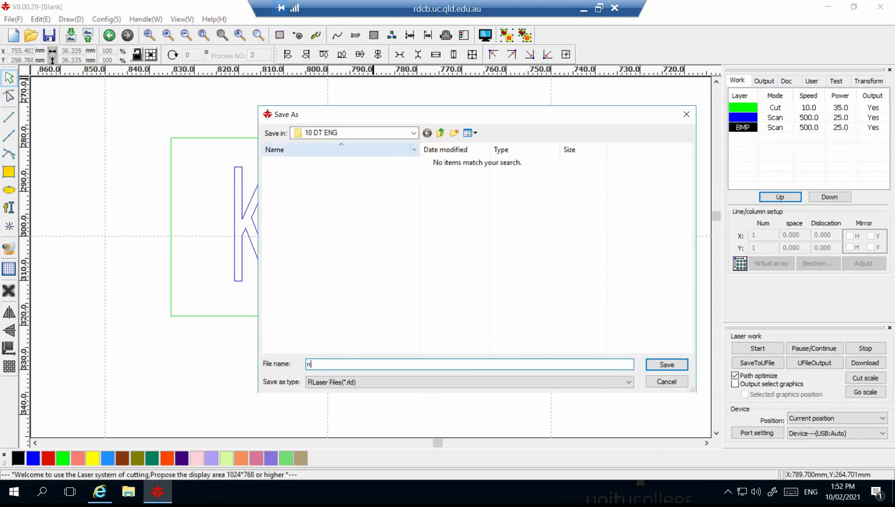
pyautogui.press('BackSpace')
pyautogui.press('BackSpace')
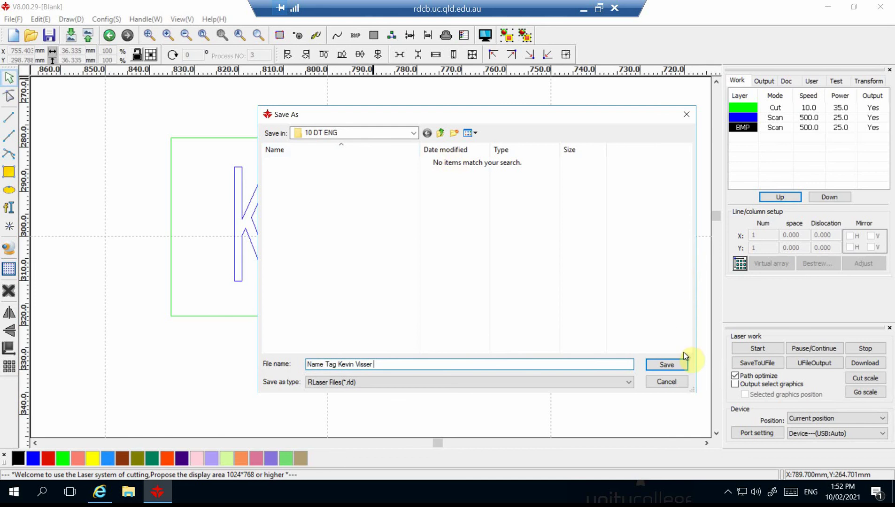
pyautogui.click(672, 366)
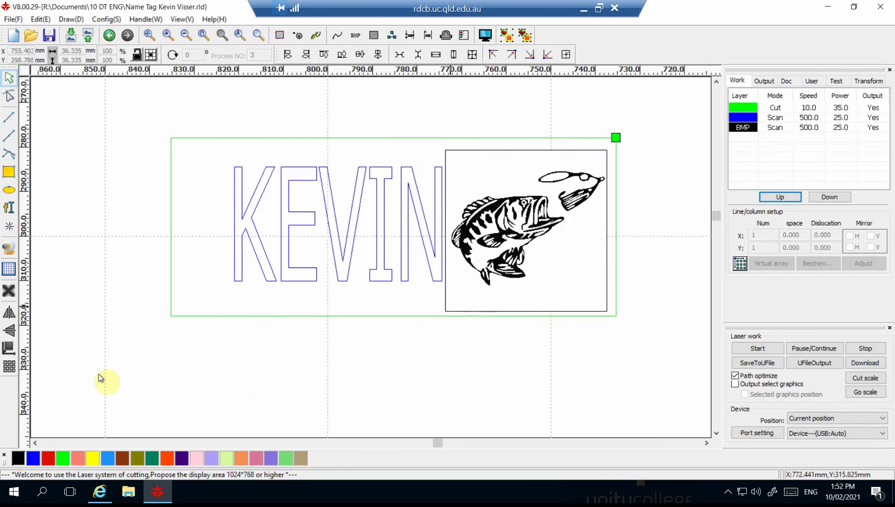
pyautogui.moveTo(103, 500)
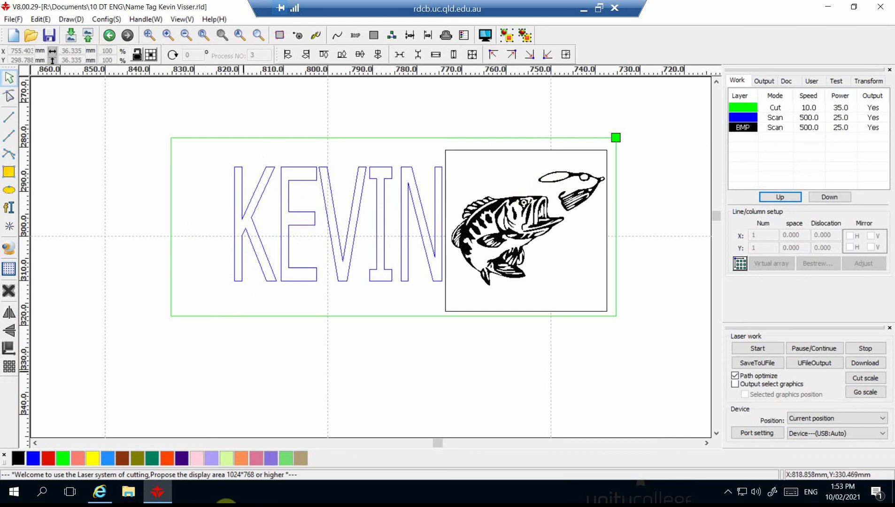
pyautogui.hotkey('alt', 'Tab')
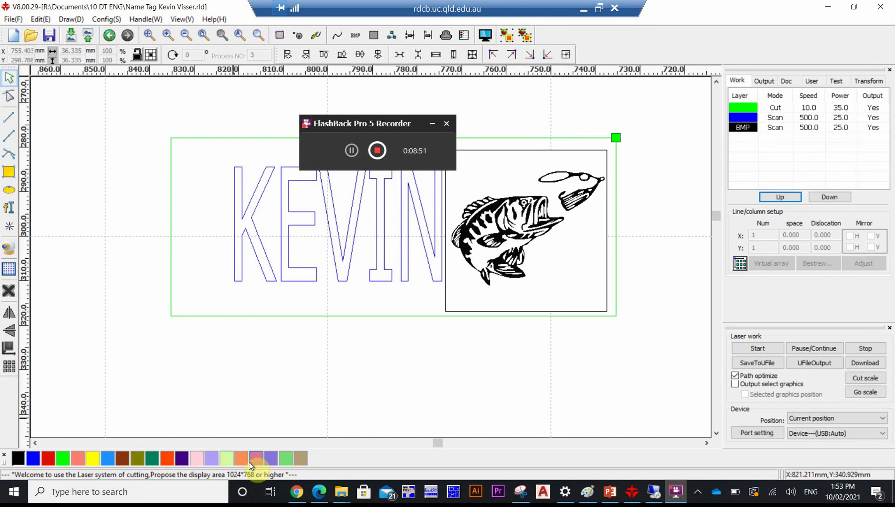